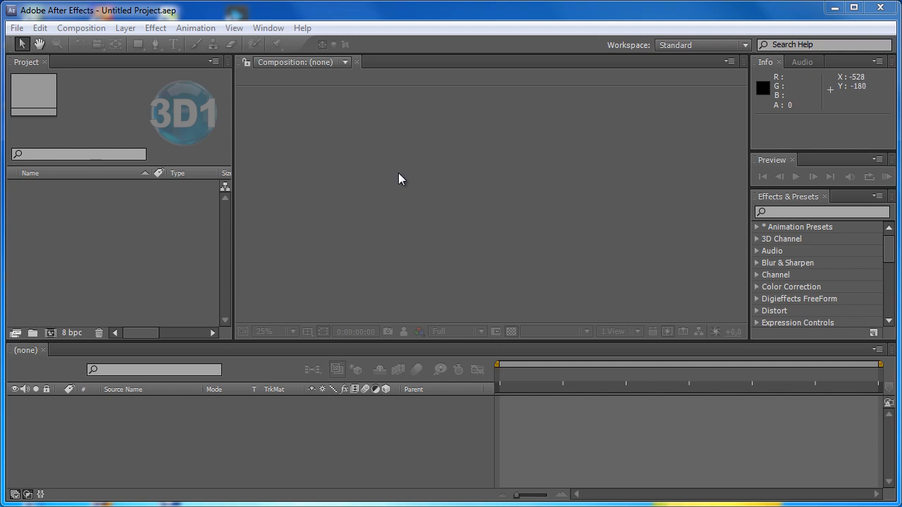
Create a new 1920 x 1080 composition using the HDTV 1080 29.97 preset.
click(83, 29)
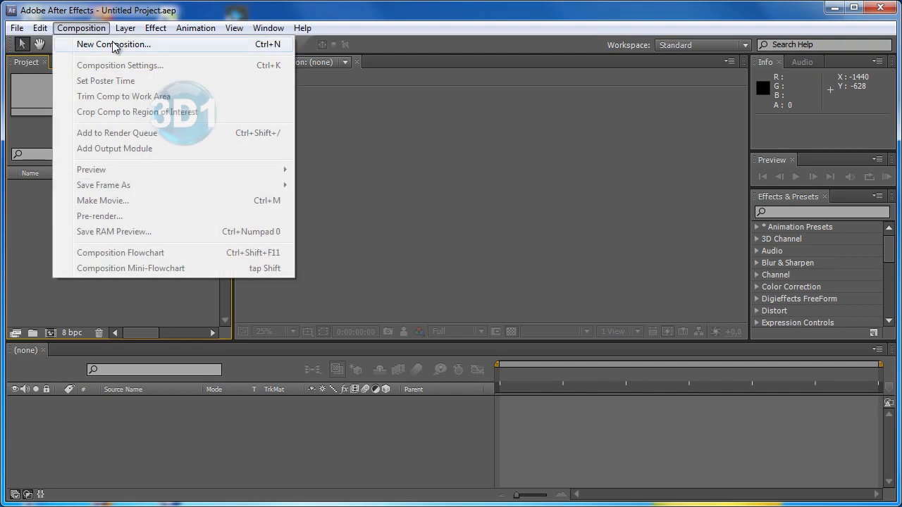
click(113, 44)
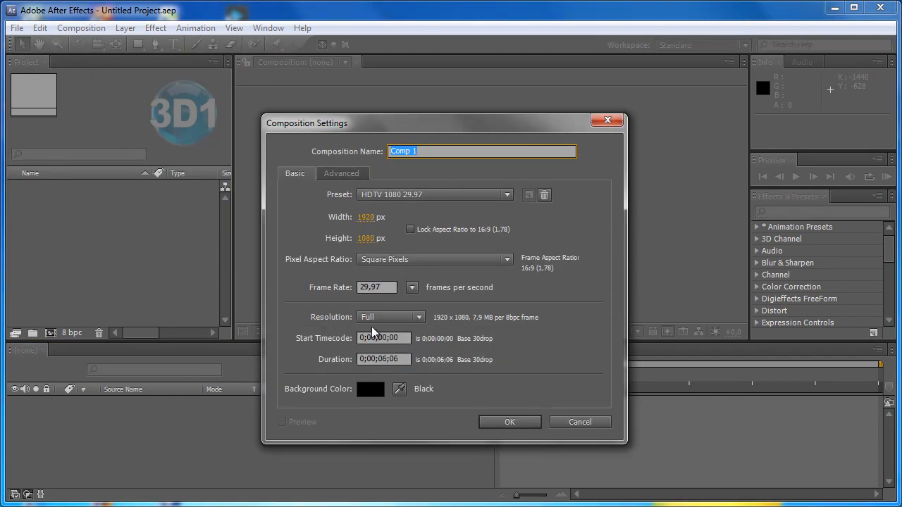
click(510, 421)
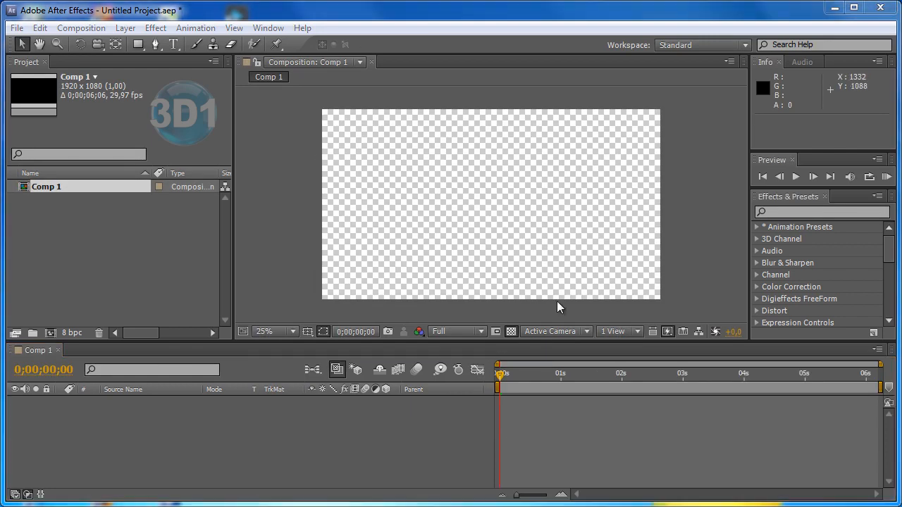
Toggle the composition's transparency grid off and on several times.
click(511, 332)
click(511, 333)
click(511, 333)
click(511, 332)
click(511, 332)
click(511, 333)
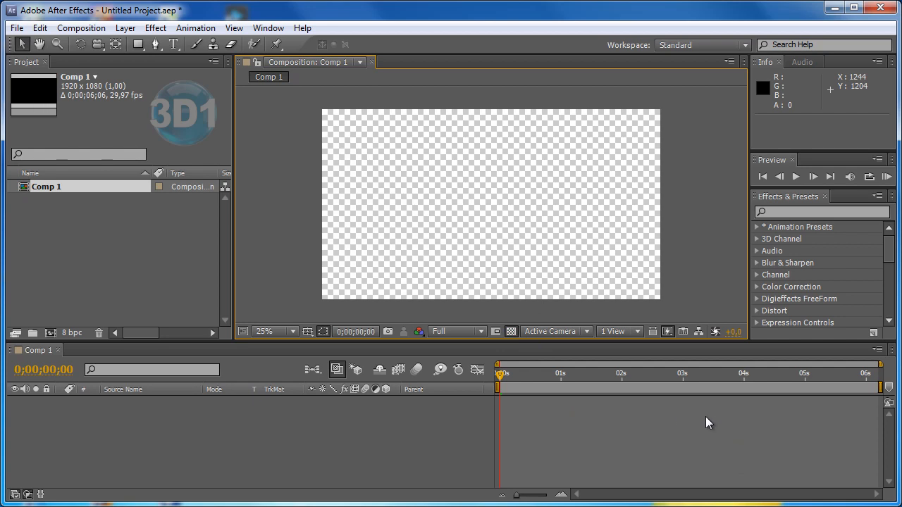
Add a black solid layer of 1920 x 1080 px to the composition.
click(126, 28)
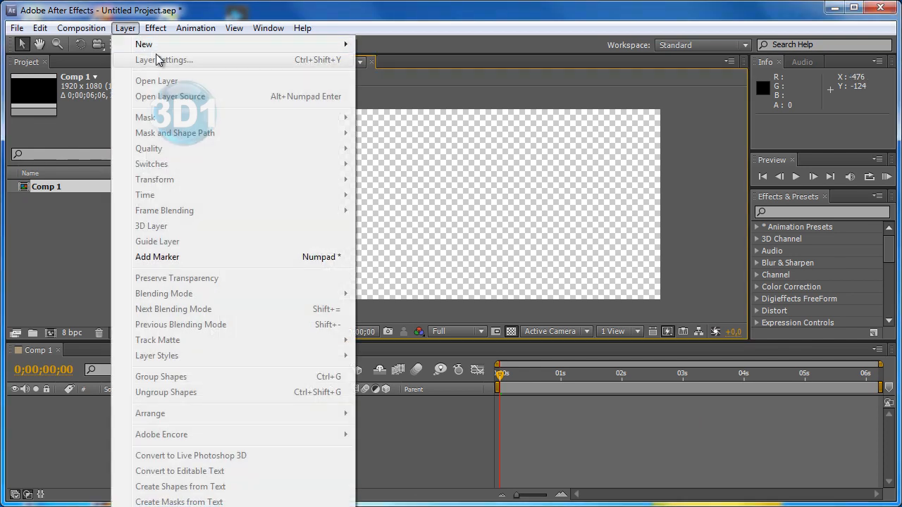
mouse_move(350, 48)
click(464, 60)
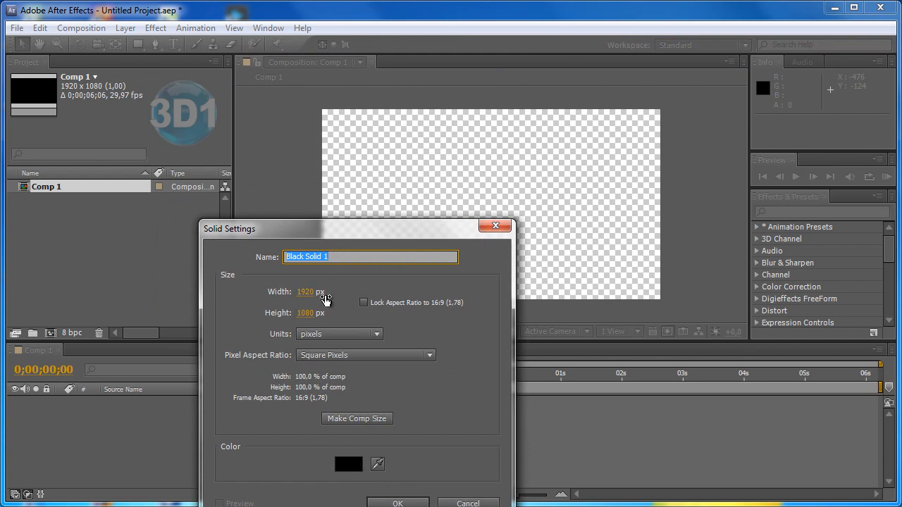
click(398, 503)
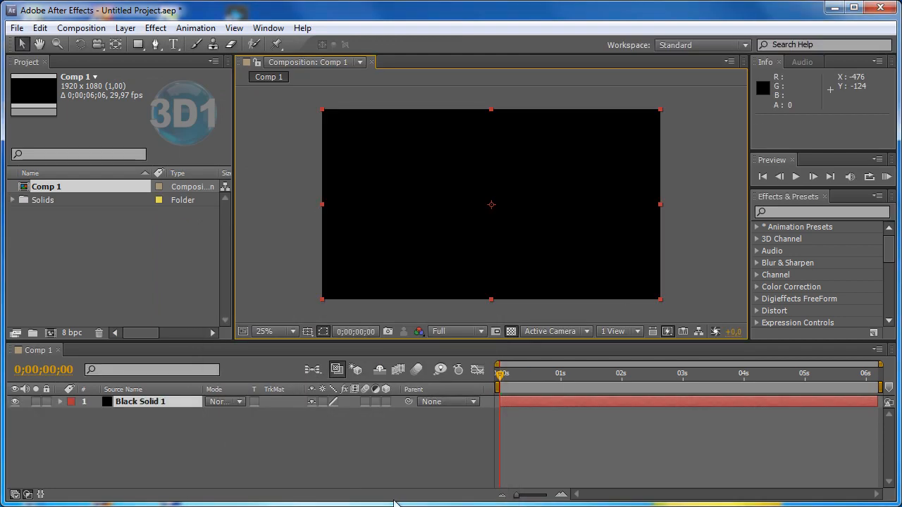
With the Brush tool, open the black solid in its layer view and paint two overlapping red diagonal strokes in its upper-left area.
click(196, 44)
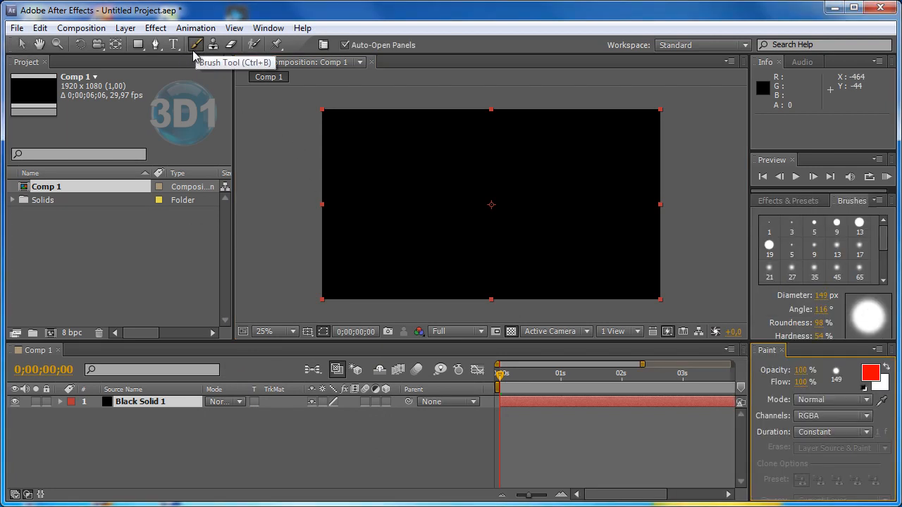
double_click(378, 144)
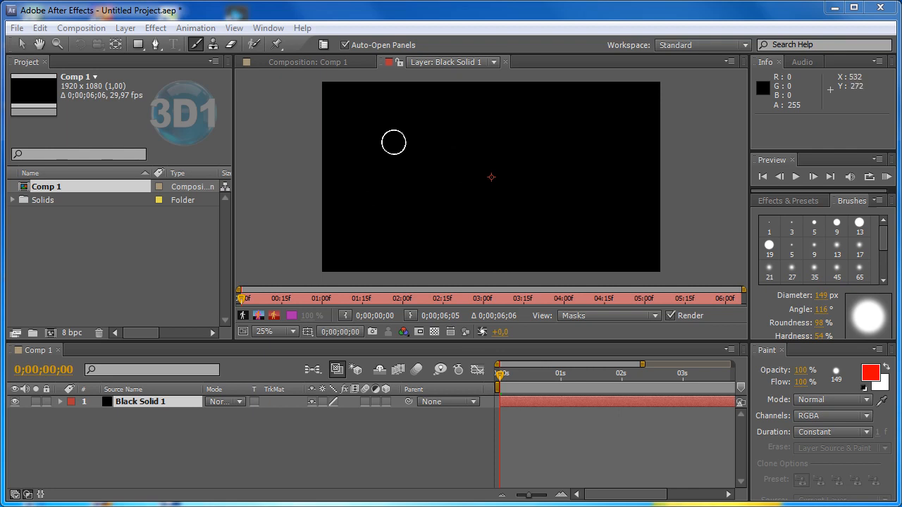
drag(359, 158, 458, 117)
mouse_move(344, 185)
mouse_down()
mouse_move(408, 151)
mouse_move(479, 130)
mouse_up()
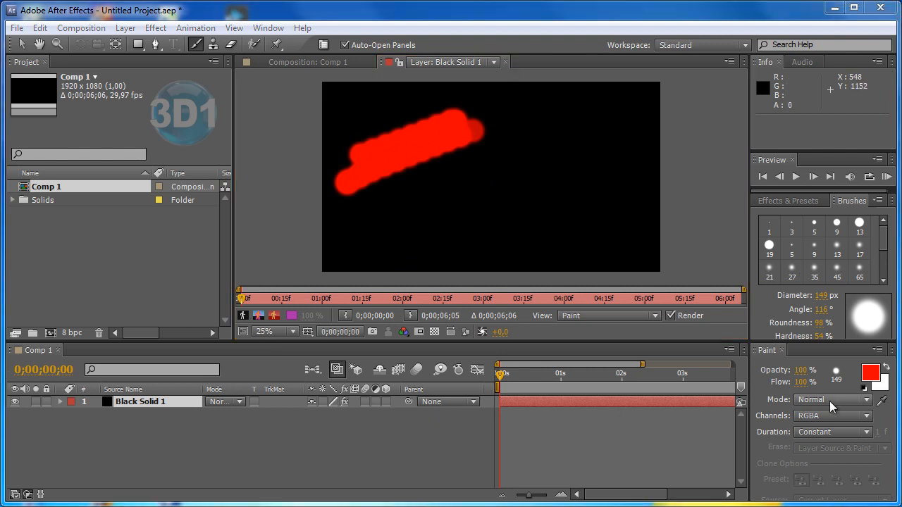
Choose the slanted 11 px brush tip and paint a short thin red stroke on the right half of the solid.
scroll(880, 262, down, 1)
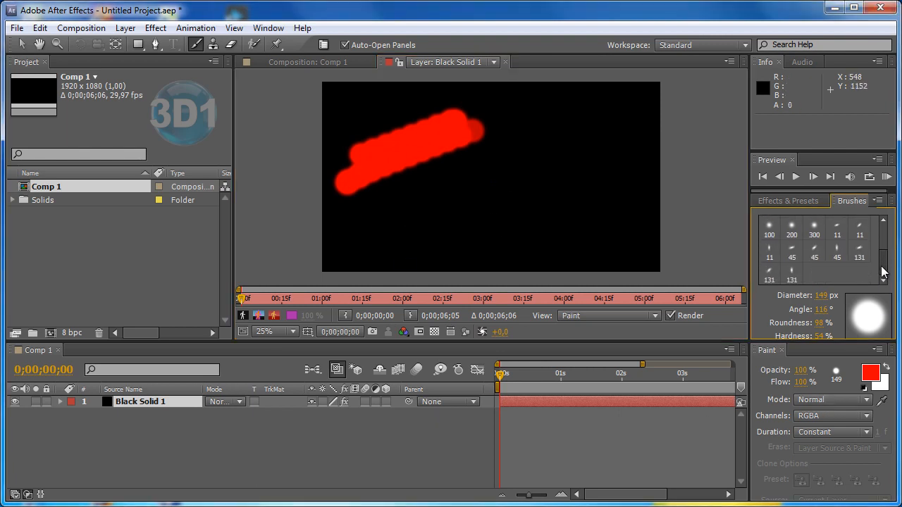
drag(883, 242, 882, 241)
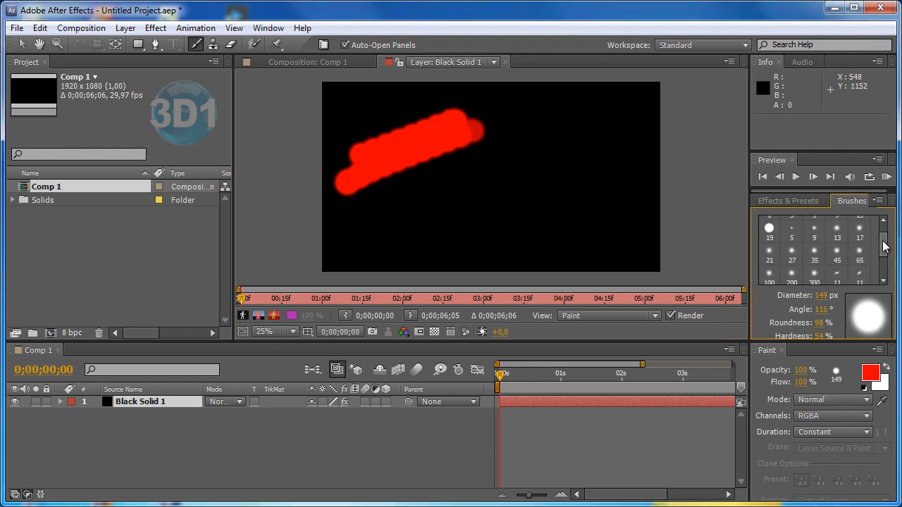
click(835, 275)
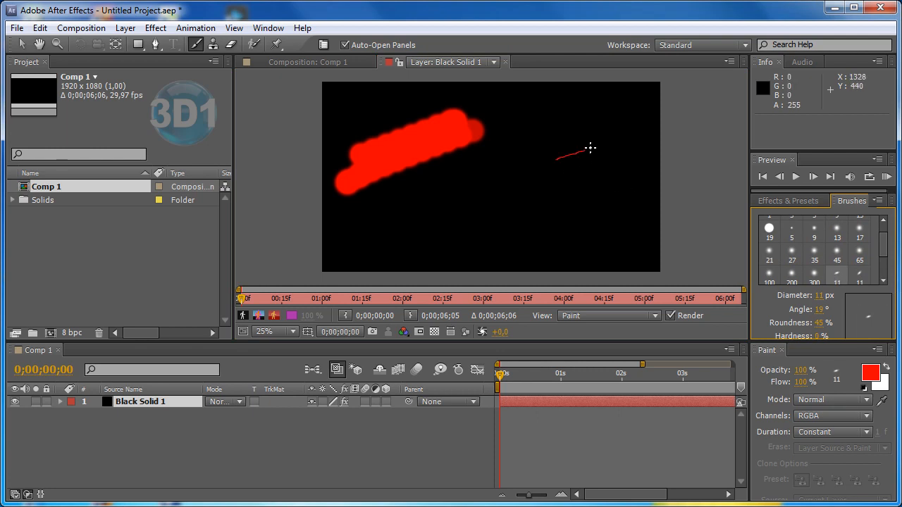
Set the brush diameter to 67 px and its angle to 123°, painting a red stroke after each change.
mouse_move(818, 295)
mouse_down()
mouse_move(865, 295)
mouse_move(843, 297)
mouse_move(885, 311)
mouse_move(822, 300)
mouse_move(836, 295)
mouse_up()
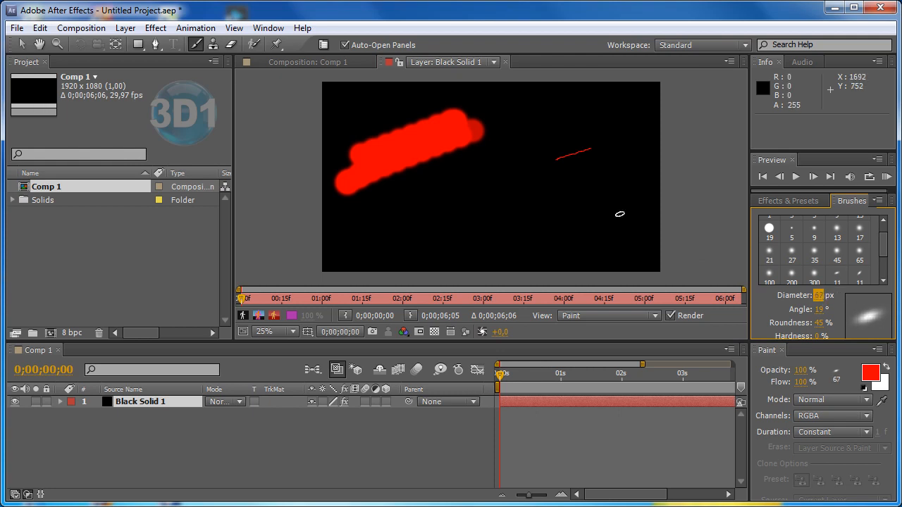
drag(555, 196, 627, 171)
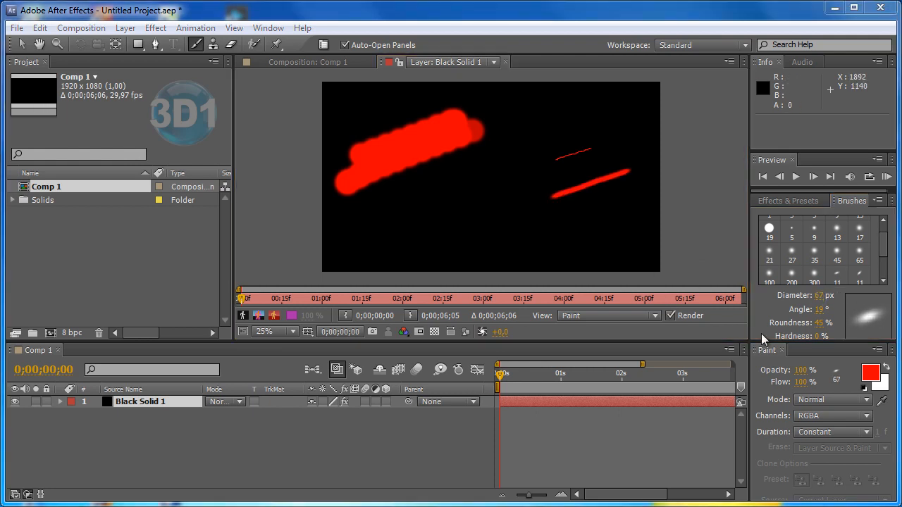
drag(820, 312, 890, 310)
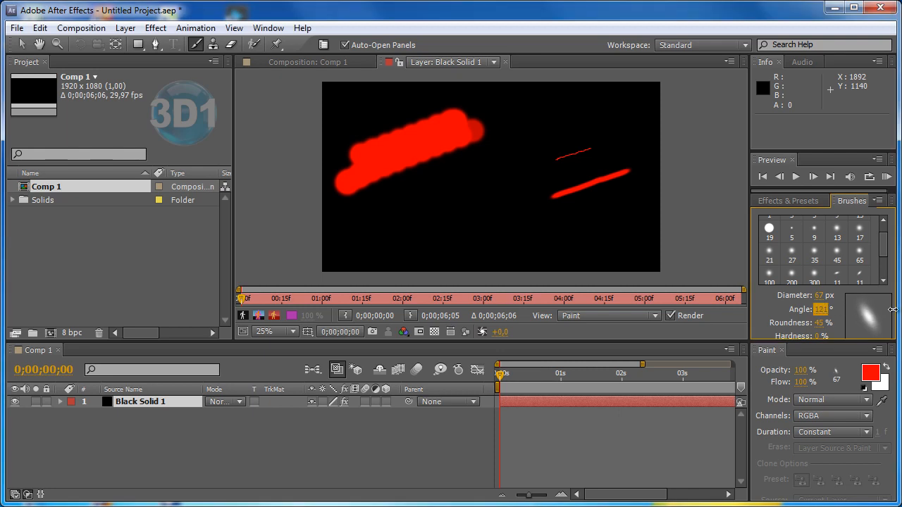
drag(584, 239, 657, 227)
Set the brush roundness to 100% and hardness to 80%, and paint strokes in the lower middle of the solid.
drag(820, 322, 853, 319)
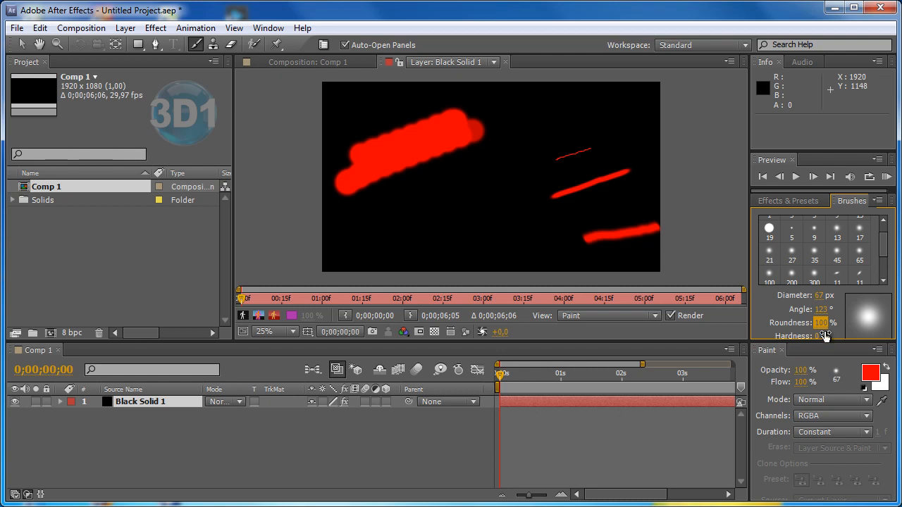
drag(816, 336, 869, 327)
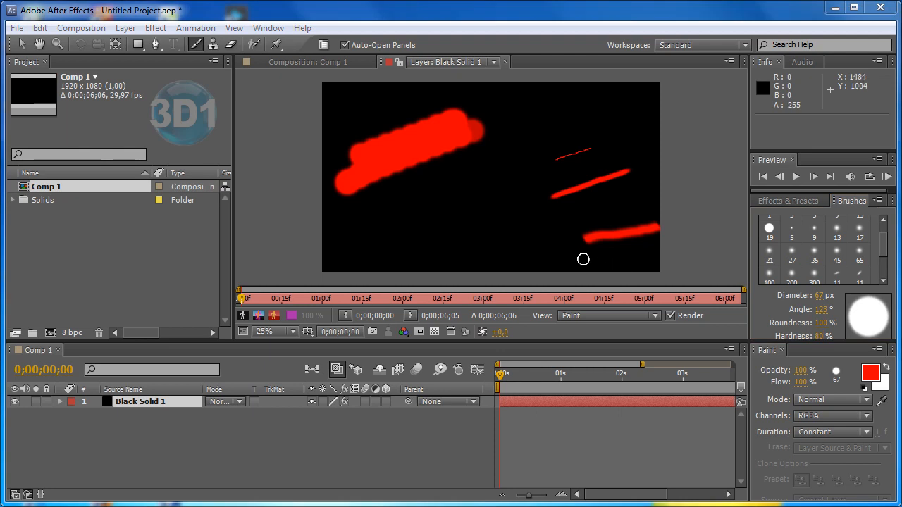
mouse_move(491, 224)
mouse_down()
mouse_move(592, 210)
mouse_move(499, 220)
mouse_move(519, 248)
mouse_up()
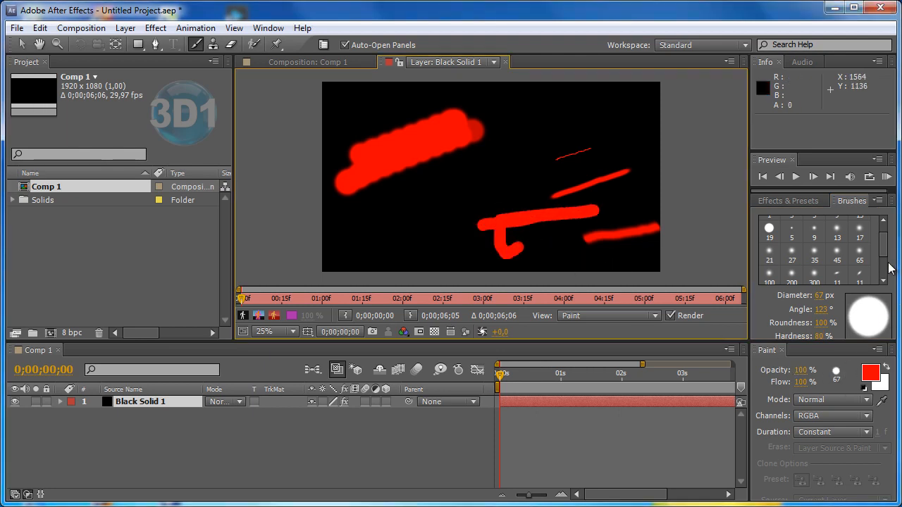
Paint a diagonal stroke with brush spacing at 47% and another below it with spacing at 120%.
click(819, 336)
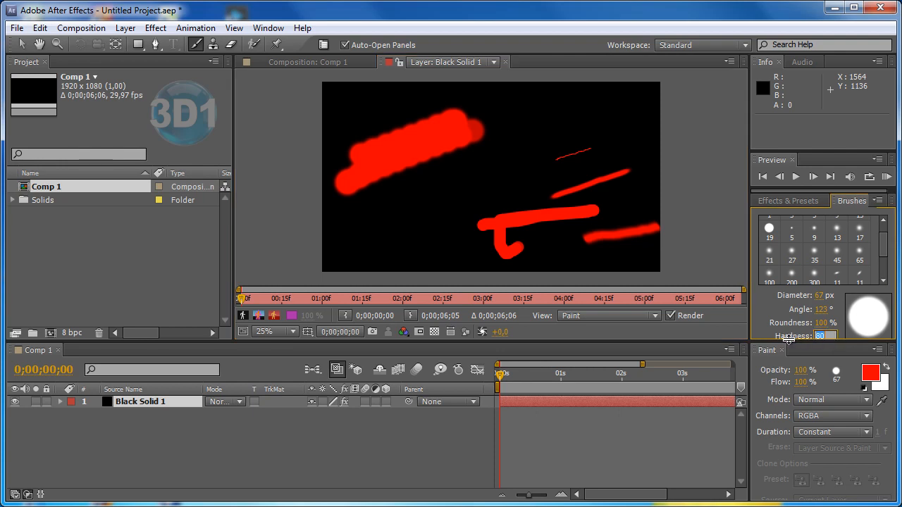
mouse_move(769, 342)
mouse_down()
mouse_move(769, 392)
mouse_move(779, 389)
mouse_up()
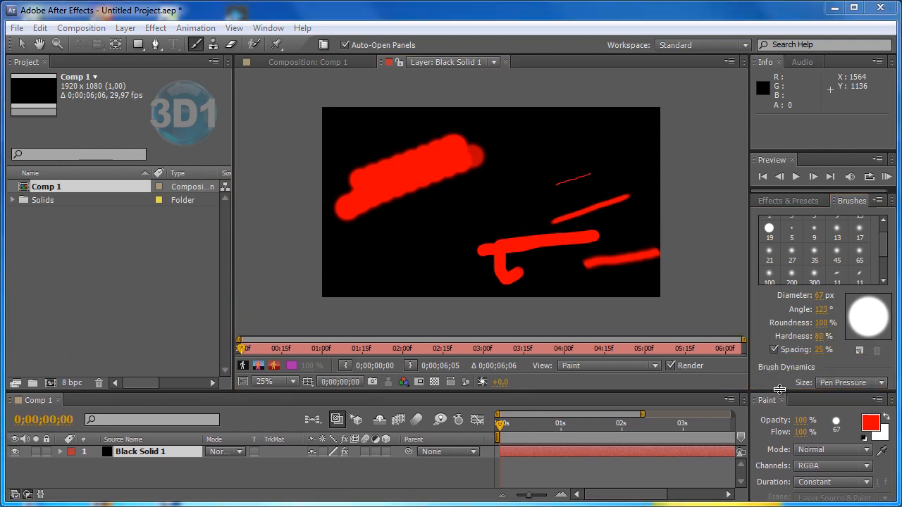
drag(819, 351, 830, 353)
drag(411, 224, 549, 184)
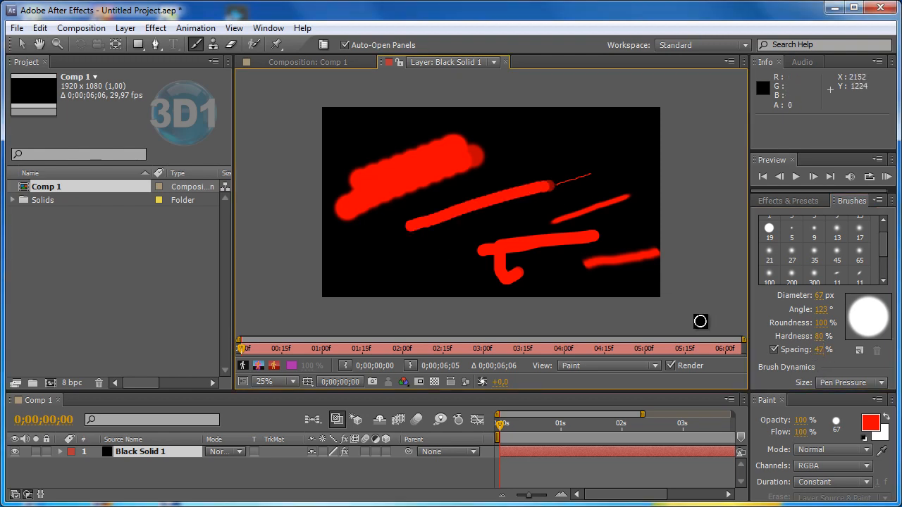
drag(817, 354, 835, 352)
drag(401, 270, 553, 213)
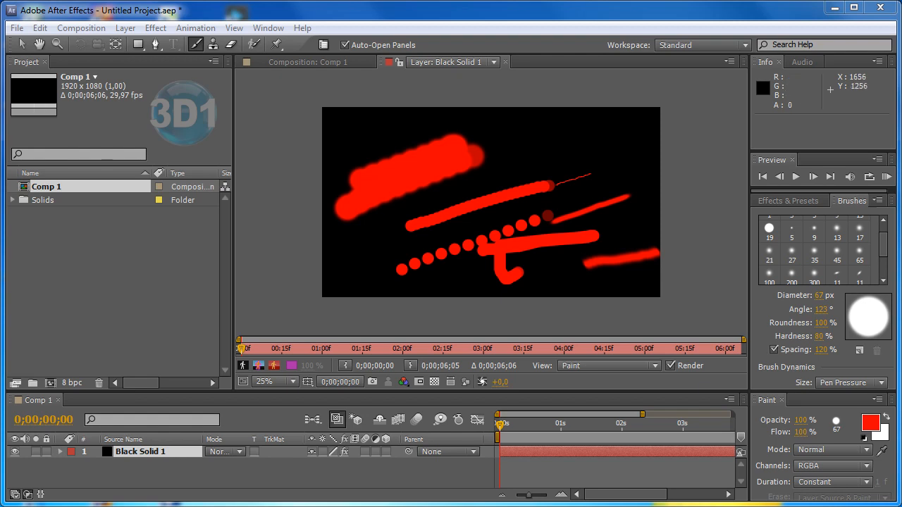
Close the solid's layer view, extend the visible timeline range to about six seconds and move the current time to 0;00;03;07.
click(506, 62)
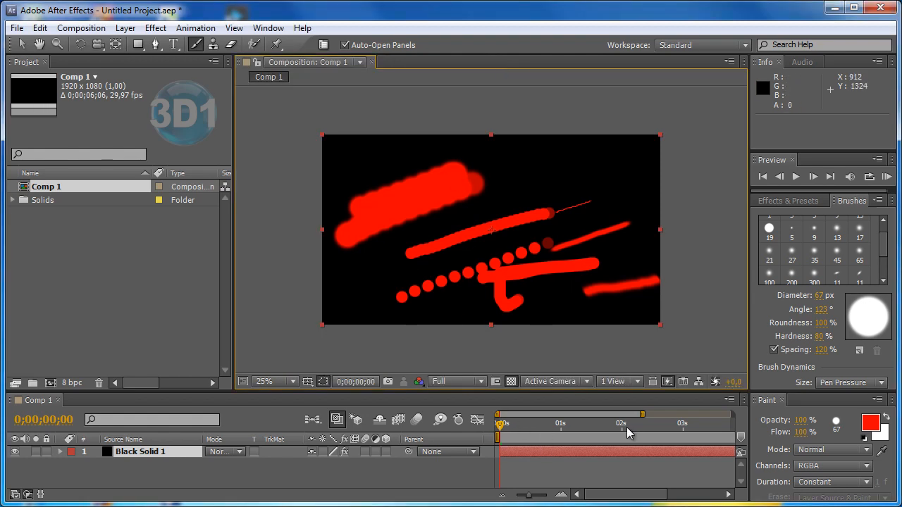
drag(642, 415, 720, 414)
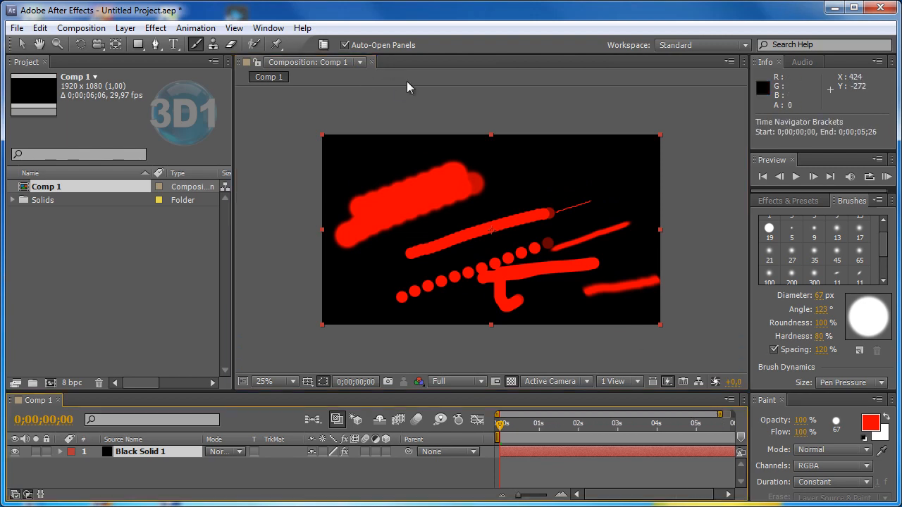
drag(501, 423, 626, 426)
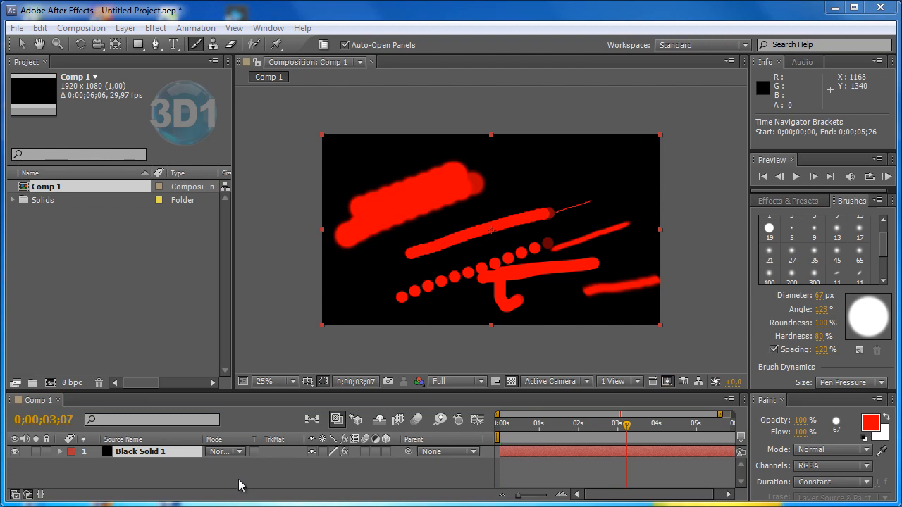
Enlarge the timeline area and check the black solid's property groups and keyframed properties.
click(60, 452)
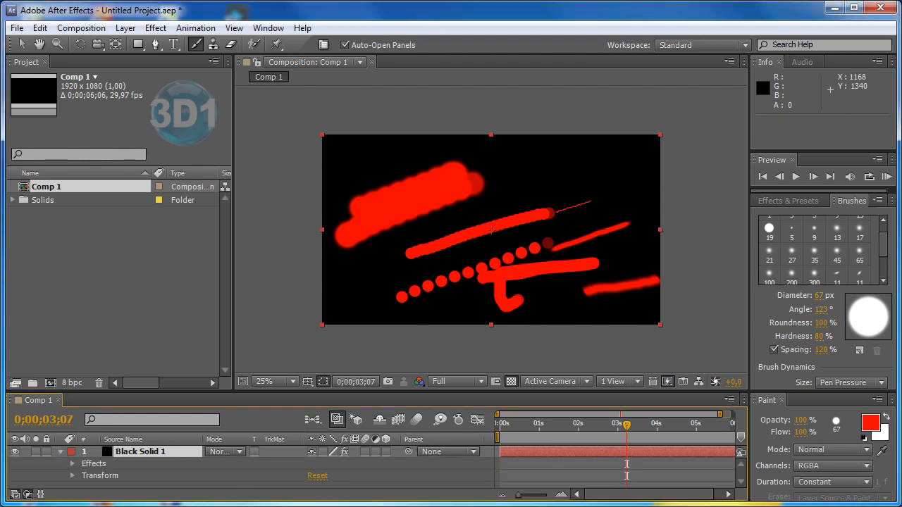
drag(352, 392, 348, 347)
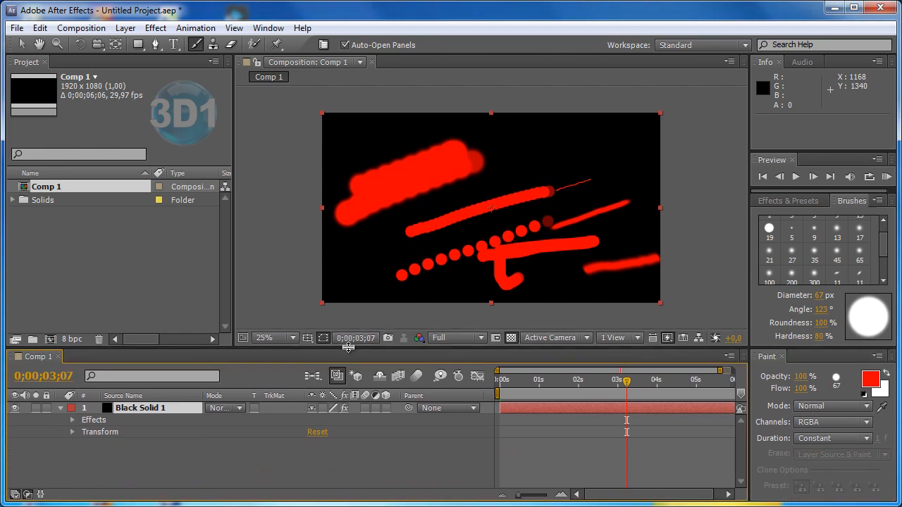
click(181, 408)
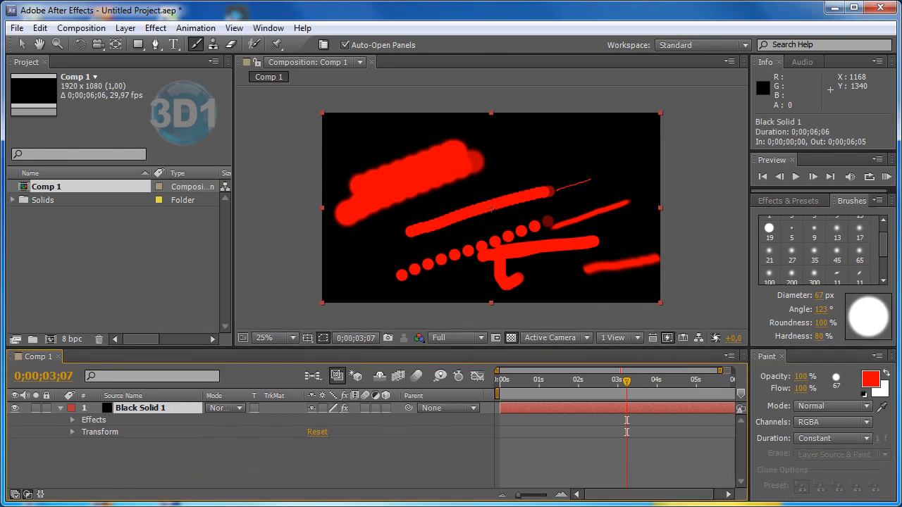
key(u)
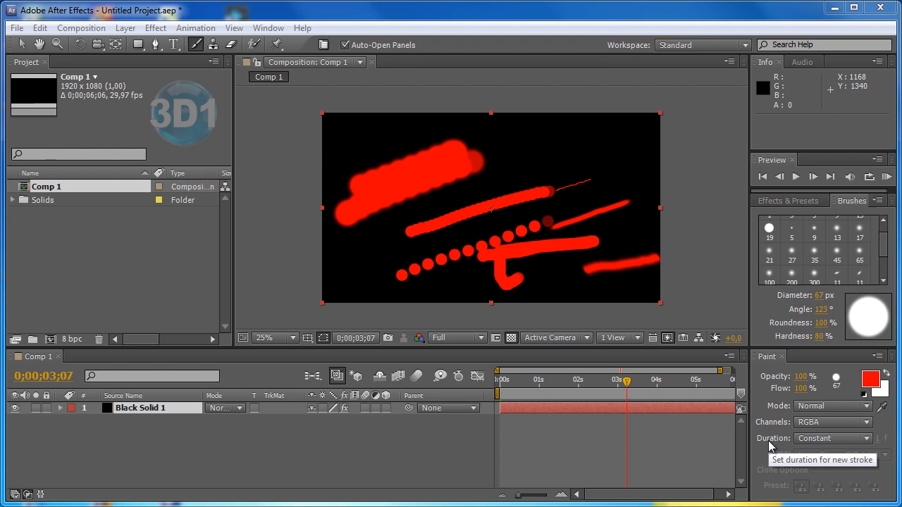
click(60, 408)
click(61, 408)
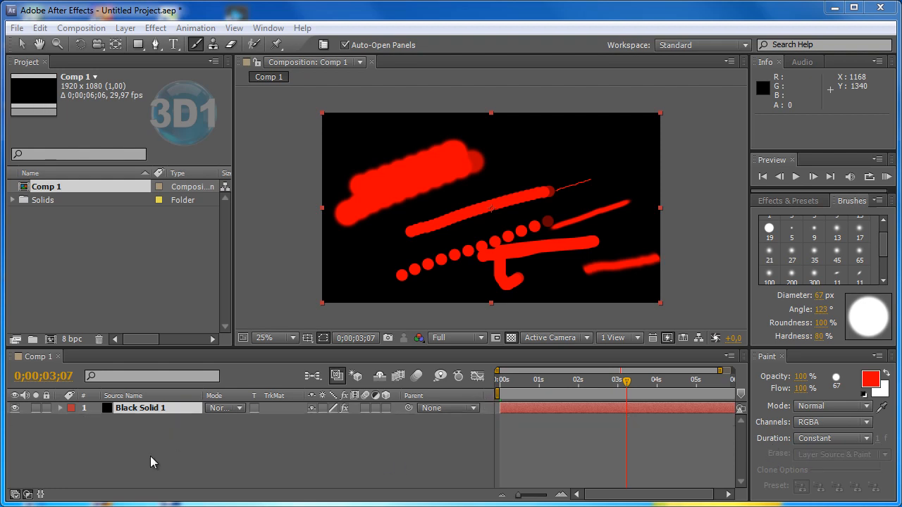
Expand the black solid's Paint effect and examine the duration bars of its brush strokes.
click(60, 409)
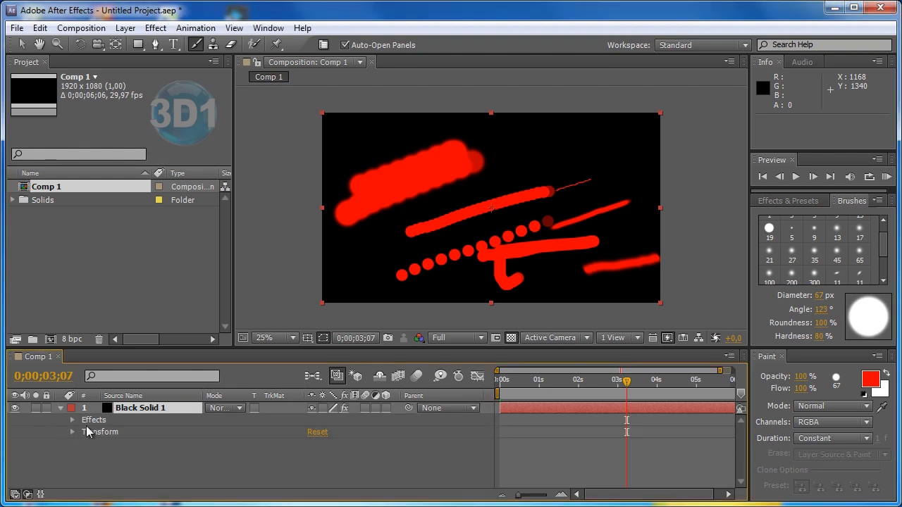
click(72, 420)
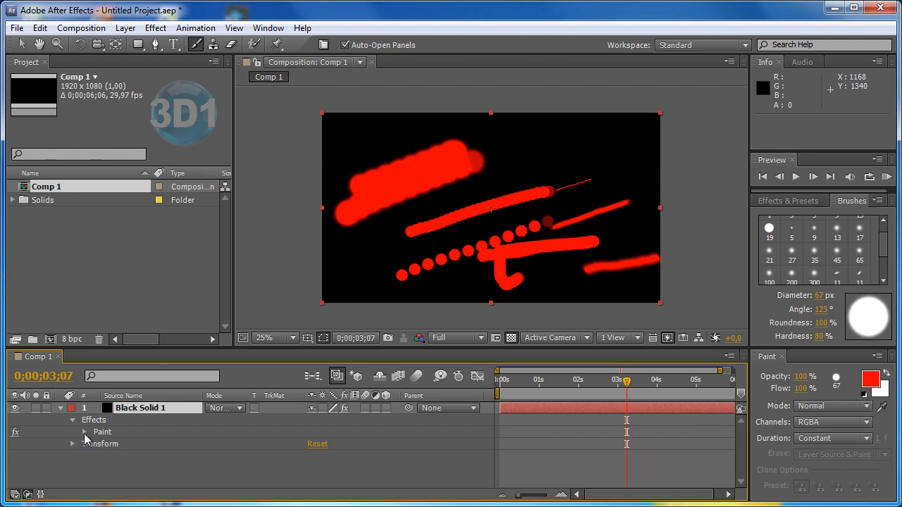
click(85, 432)
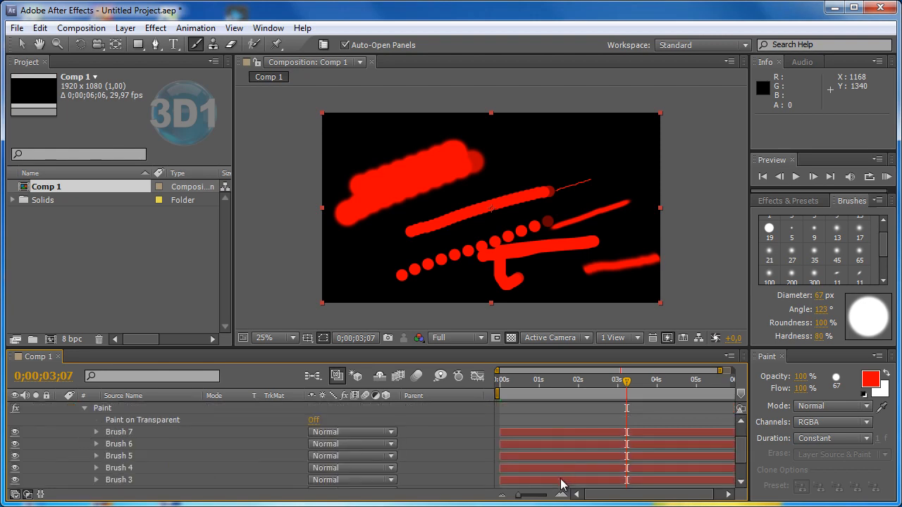
scroll(742, 445, down, 3)
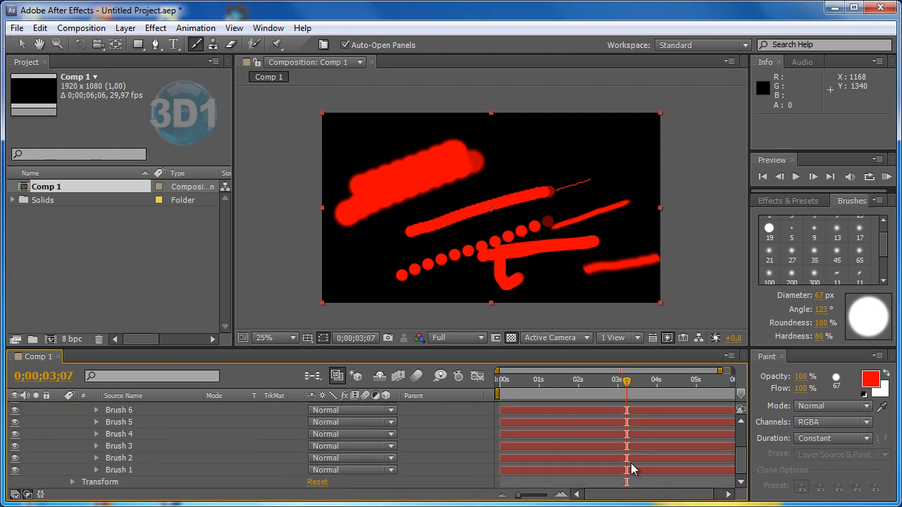
Hide the brush strokes Brush 1 through Brush 6 and toggle the visibility of Brush 7 in the black solid's Paint effect.
scroll(742, 457, up, 5)
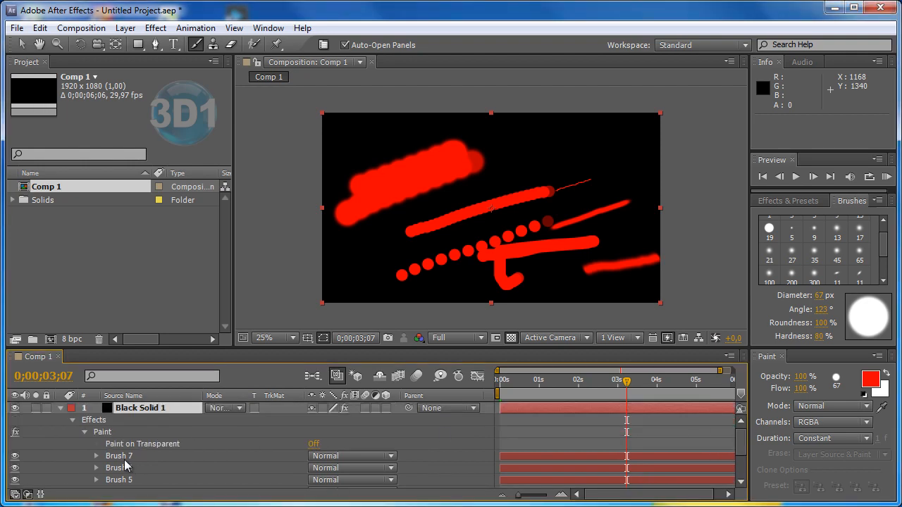
scroll(741, 434, down, 5)
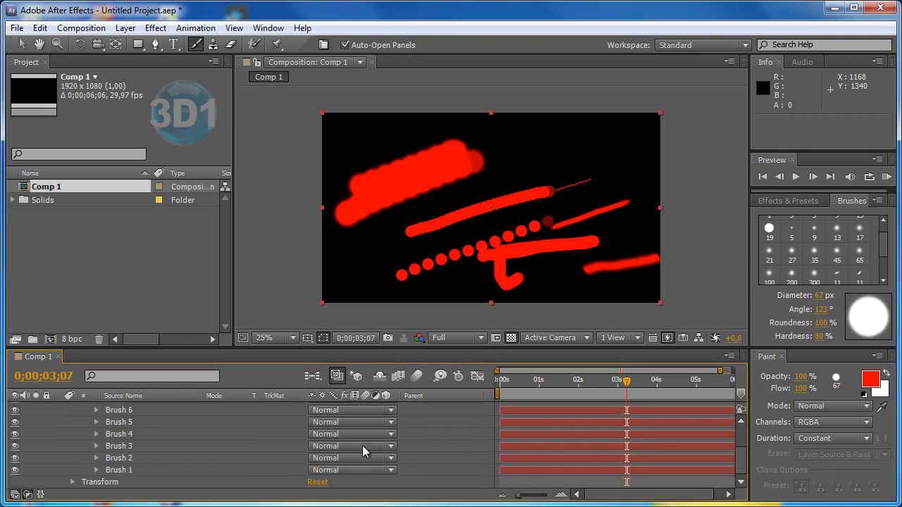
drag(15, 477, 16, 426)
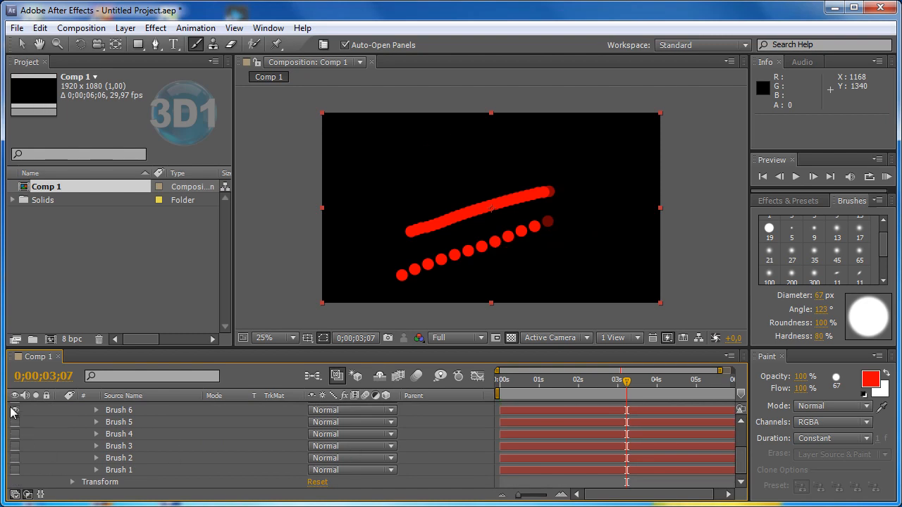
click(14, 410)
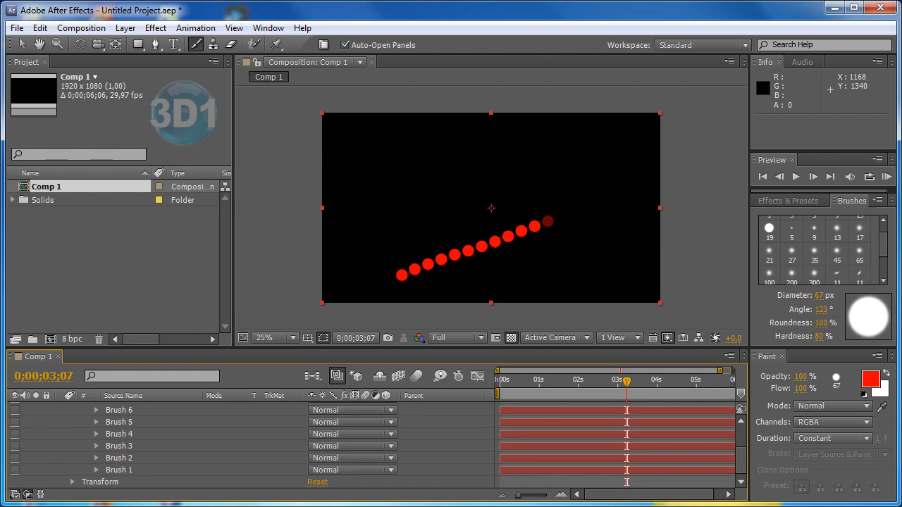
scroll(745, 445, up, 1)
scroll(745, 445, up, 2)
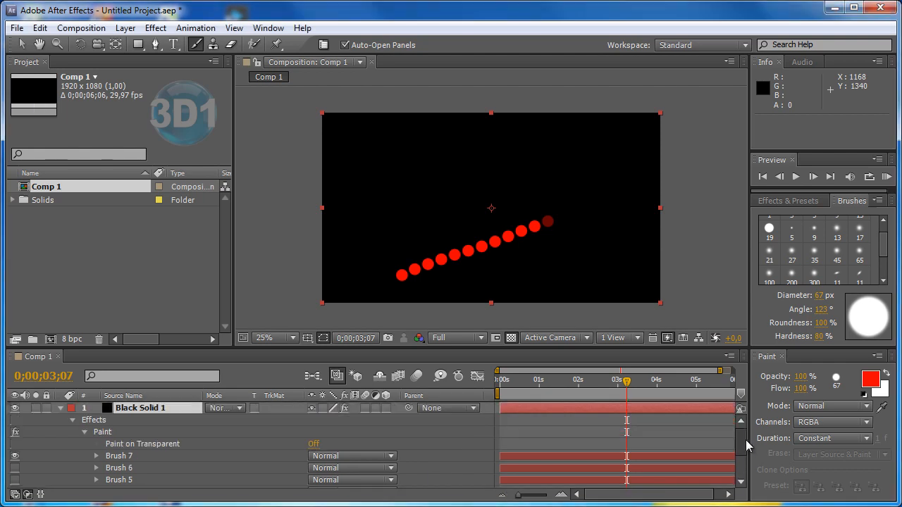
click(15, 455)
click(16, 455)
Delete the Paint effect from the black solid and return the current time to 0;00;00;00.
click(106, 433)
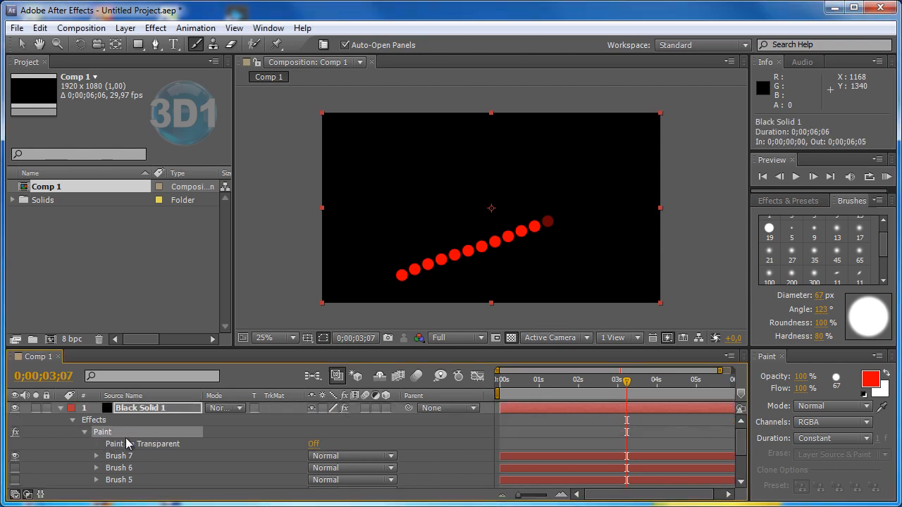
key(Delete)
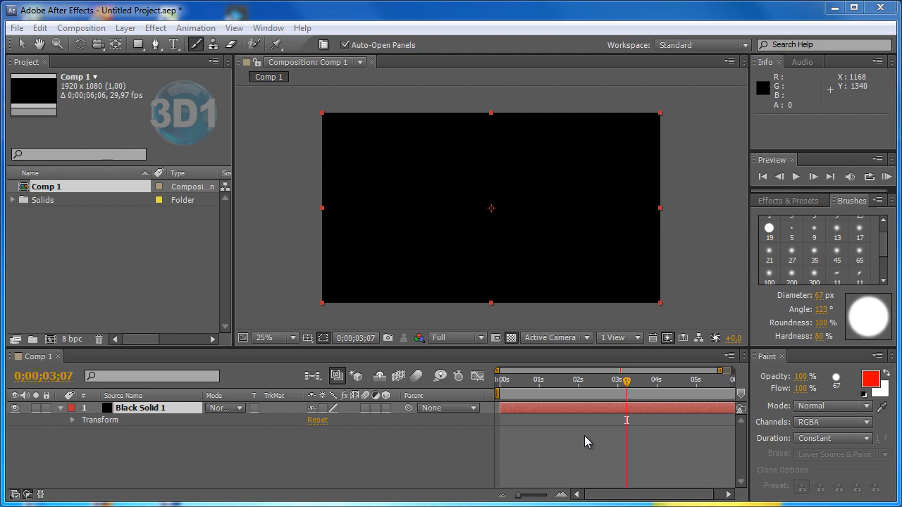
drag(626, 382, 496, 386)
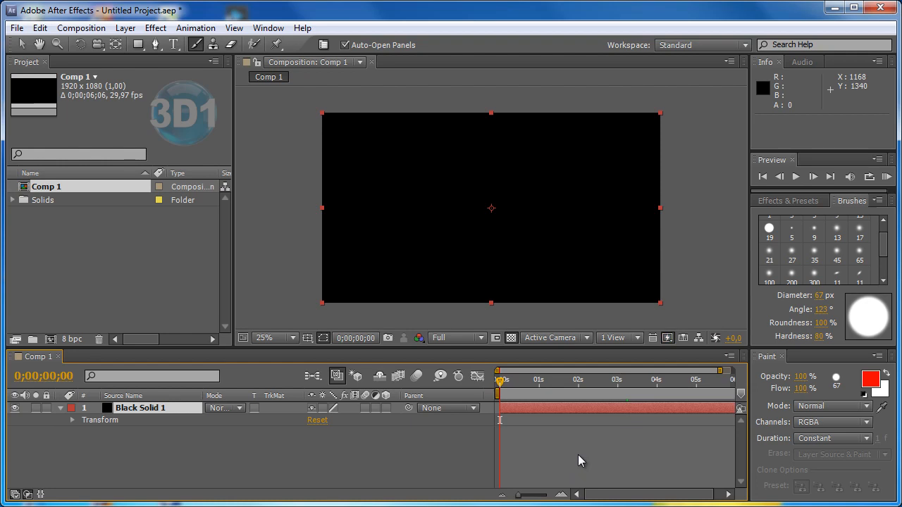
Open the black solid for painting and set the brush diameter to 101 px with the Write On duration.
double_click(369, 145)
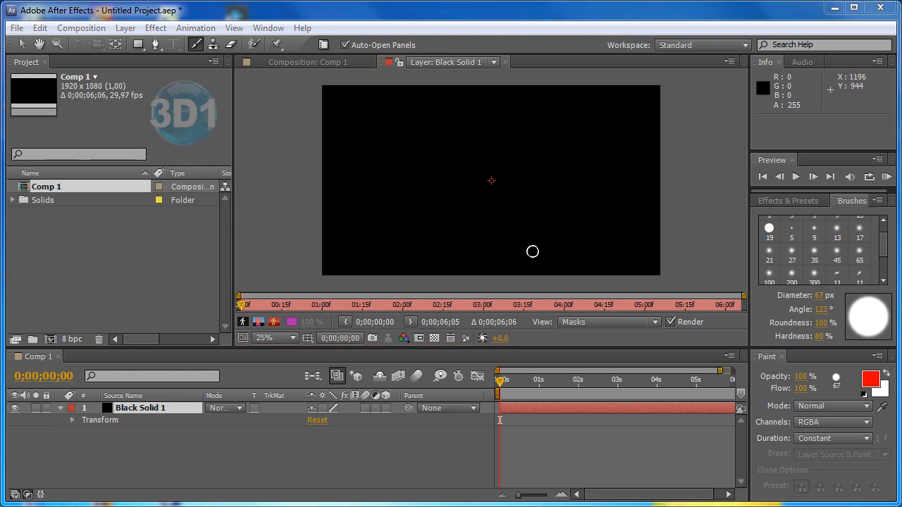
drag(822, 299, 843, 295)
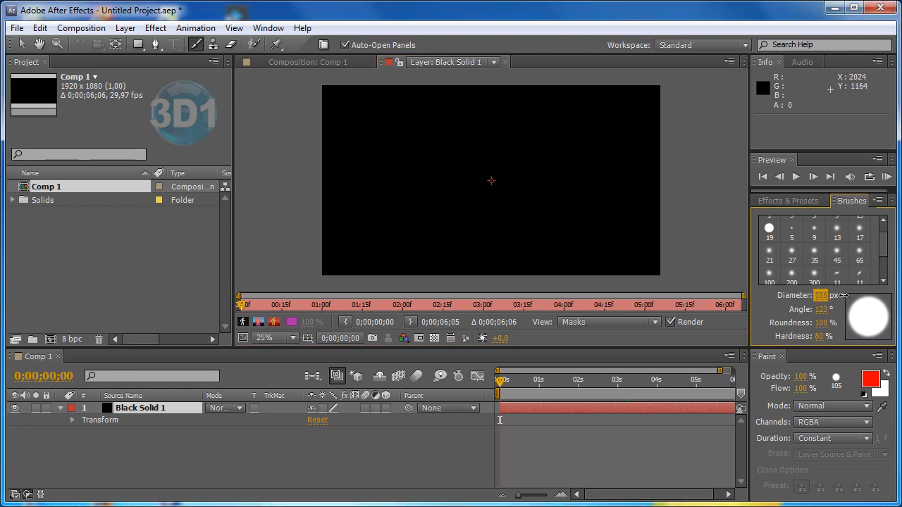
click(839, 438)
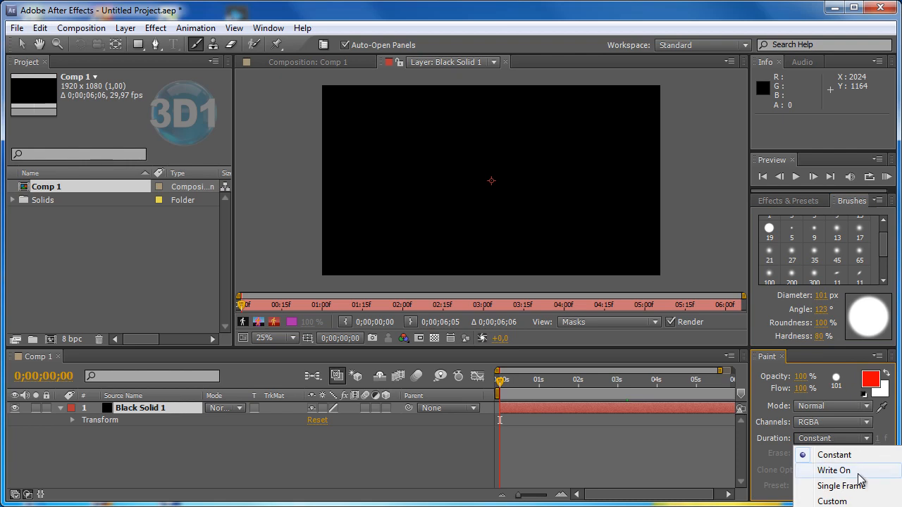
click(834, 470)
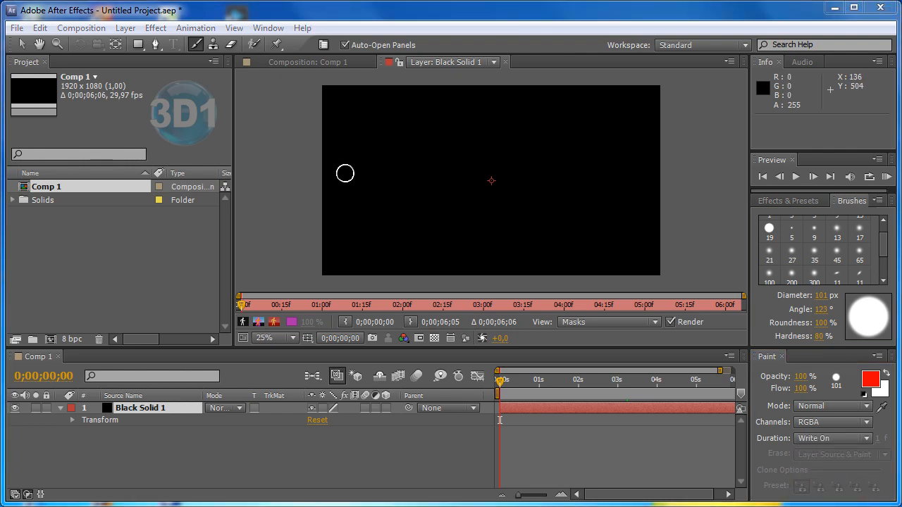
Paint a large Z-shaped stroke across the solid and scrub the composition to 0;00;00;20 to preview the stroke drawing on.
mouse_move(345, 168)
mouse_down()
mouse_move(529, 113)
mouse_move(545, 218)
mouse_move(634, 220)
mouse_up()
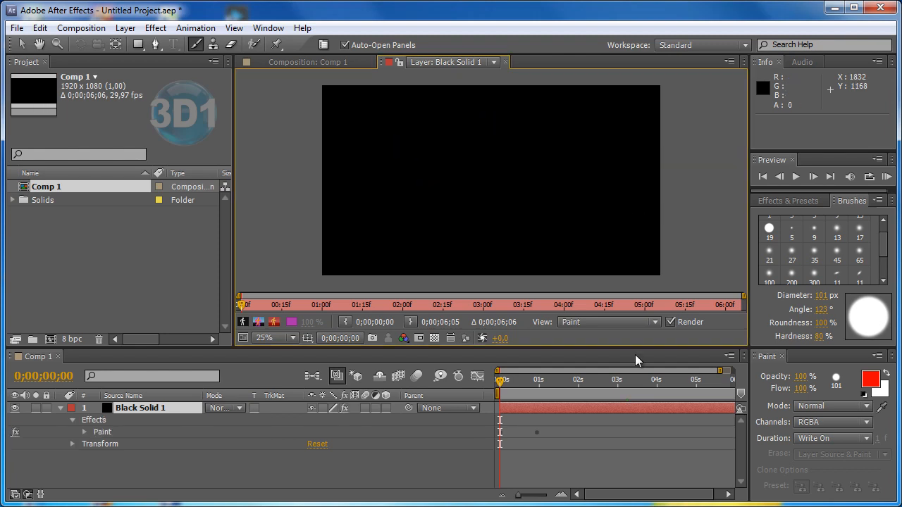
click(505, 62)
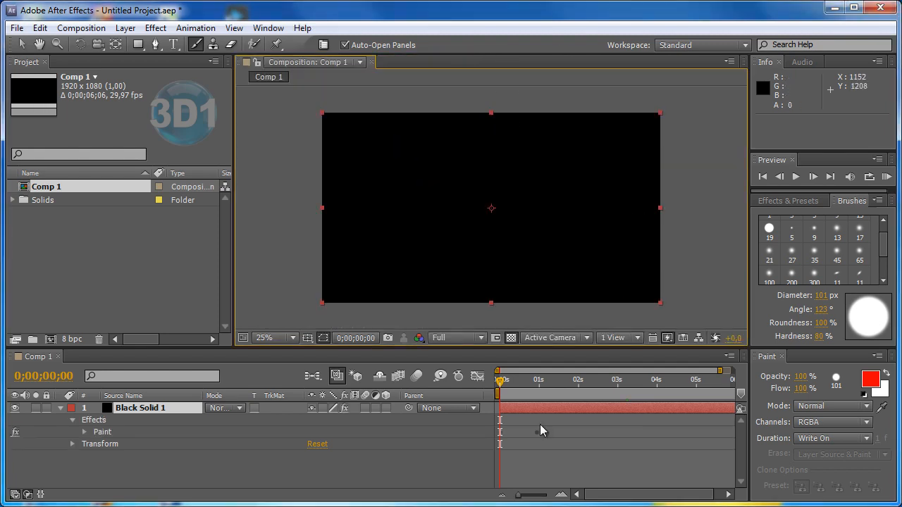
mouse_move(500, 383)
mouse_down()
mouse_move(548, 388)
mouse_move(504, 388)
mouse_move(539, 388)
mouse_move(527, 388)
mouse_up()
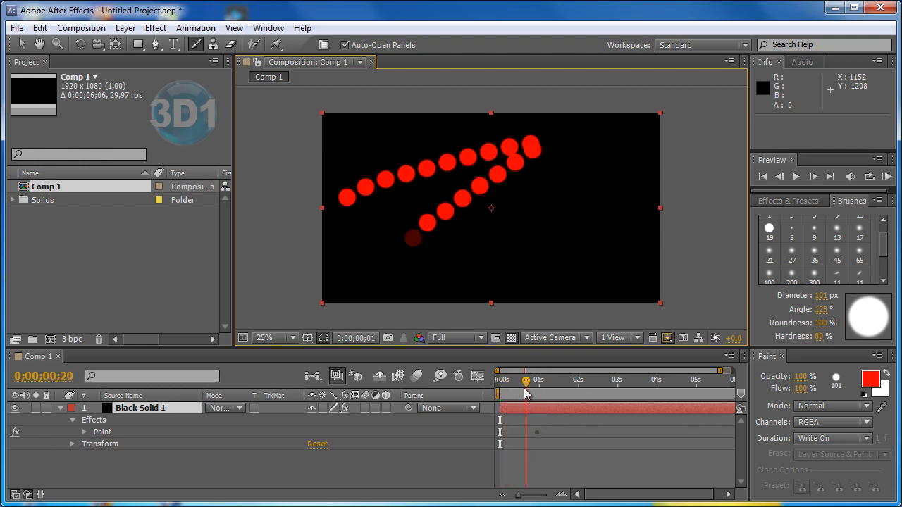
Reveal the stroke's keyframed End property, move its last keyframe to about 4 seconds and preview the slower drawing up to 0;00;03;25.
click(359, 451)
key(u)
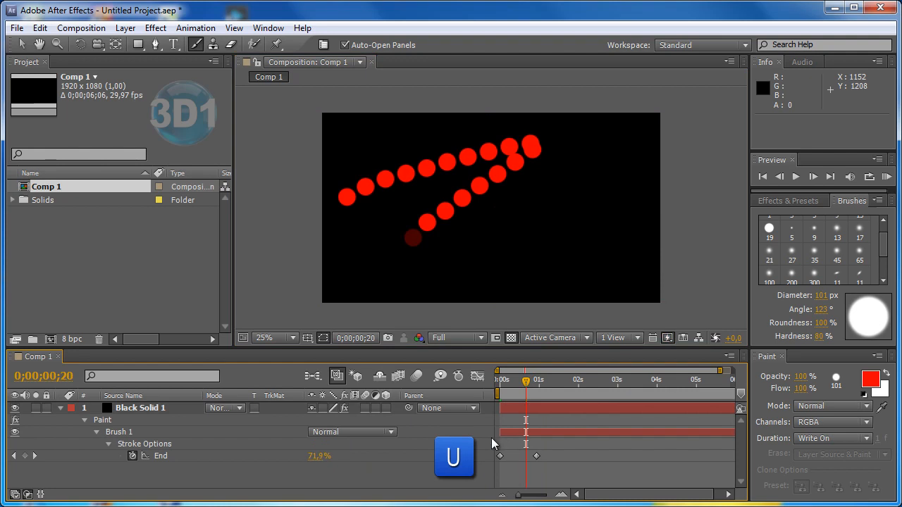
drag(536, 456, 656, 456)
mouse_move(524, 383)
mouse_down()
mouse_move(499, 381)
mouse_move(670, 394)
mouse_move(534, 384)
mouse_move(654, 402)
mouse_up()
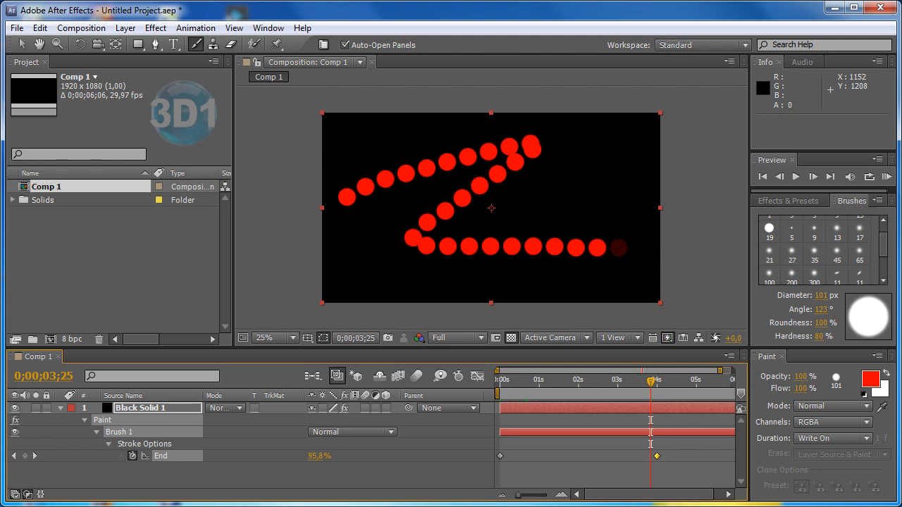
Reopen the solid for painting, set the brush spacing to 9% and replace the dotted stroke with a solid zigzag stroke.
double_click(369, 137)
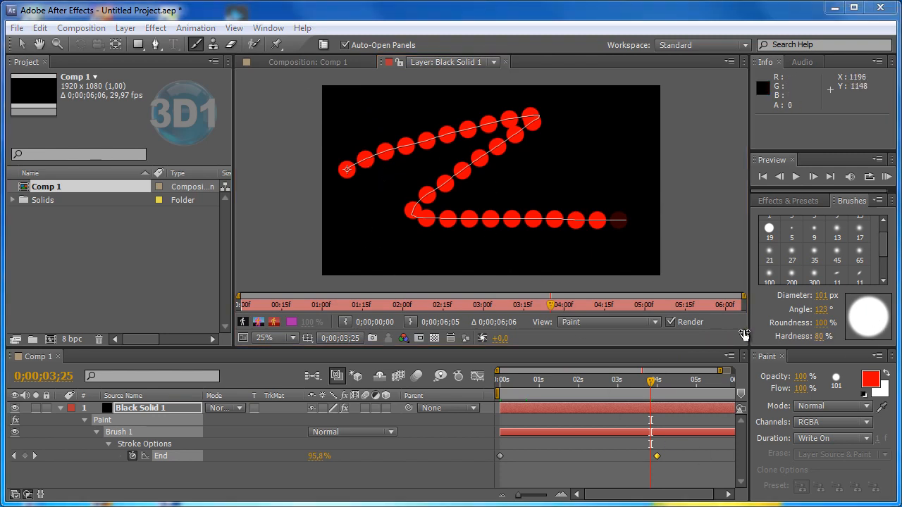
drag(782, 352, 787, 381)
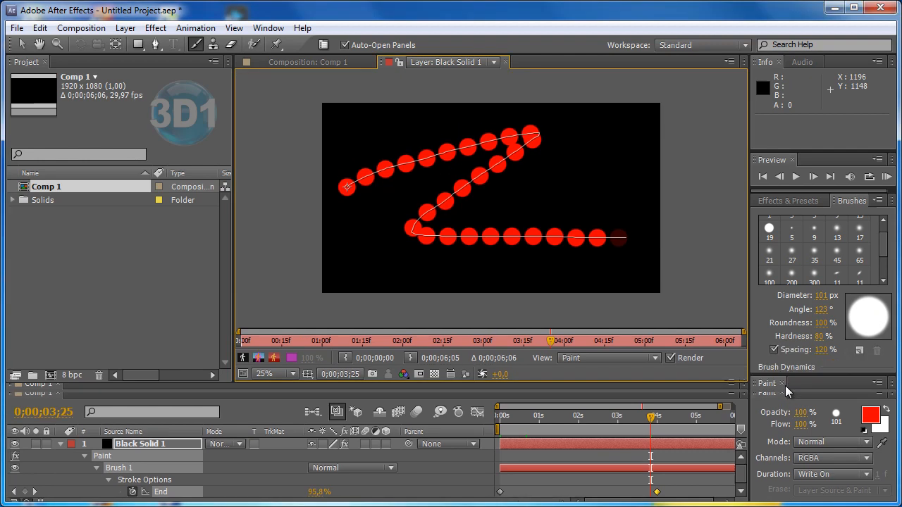
drag(820, 355, 742, 357)
mouse_move(362, 211)
mouse_down()
mouse_move(582, 180)
mouse_move(566, 208)
mouse_move(639, 217)
mouse_up()
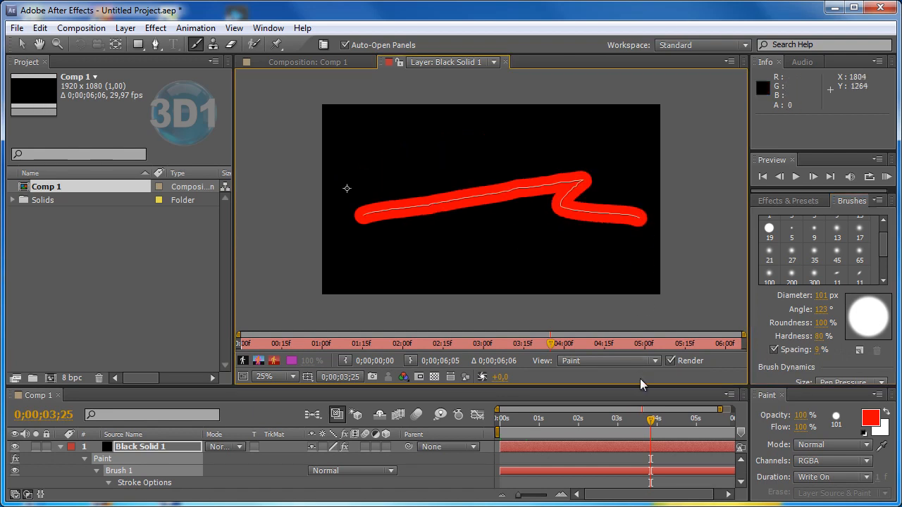
Preview the new stroke in the composition and shorten its drawing time by moving the last End keyframe to about 1.5 seconds.
click(504, 62)
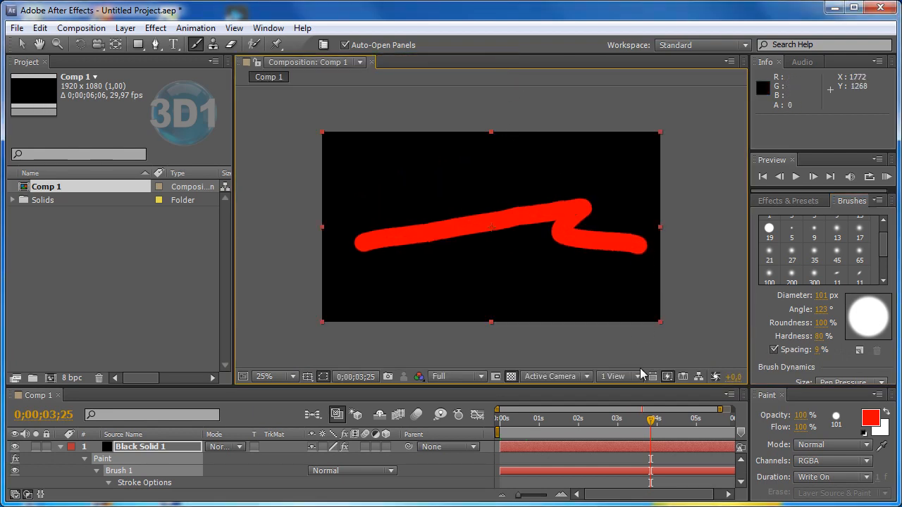
mouse_move(651, 421)
mouse_down()
mouse_move(502, 422)
mouse_move(697, 421)
mouse_up()
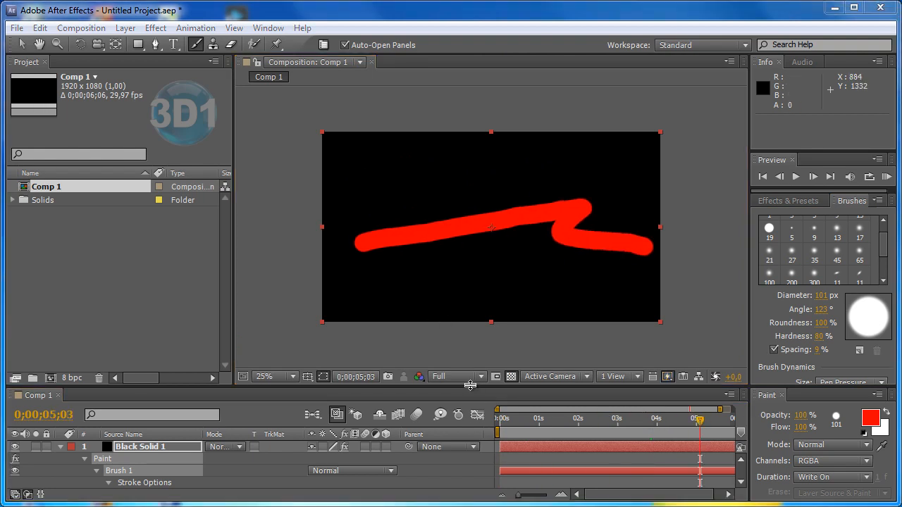
drag(470, 386, 470, 324)
drag(700, 359, 553, 363)
click(616, 358)
mouse_move(618, 369)
mouse_down()
mouse_move(533, 363)
mouse_move(634, 363)
mouse_move(539, 371)
mouse_move(654, 367)
mouse_move(634, 368)
mouse_up()
drag(657, 433, 556, 438)
mouse_move(634, 363)
mouse_down()
mouse_move(522, 375)
mouse_move(587, 377)
mouse_up()
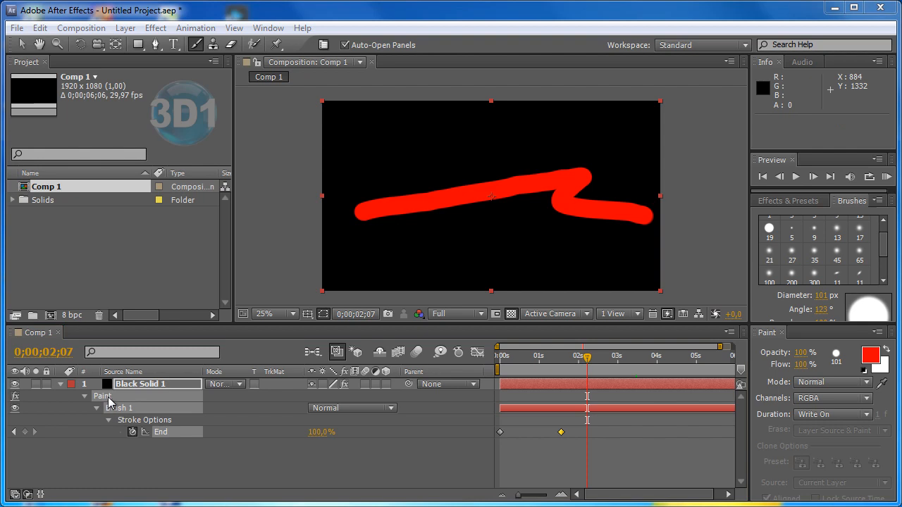
Remove the zigzag stroke by deleting its last End keyframe and the whole Paint effect.
key(Delete)
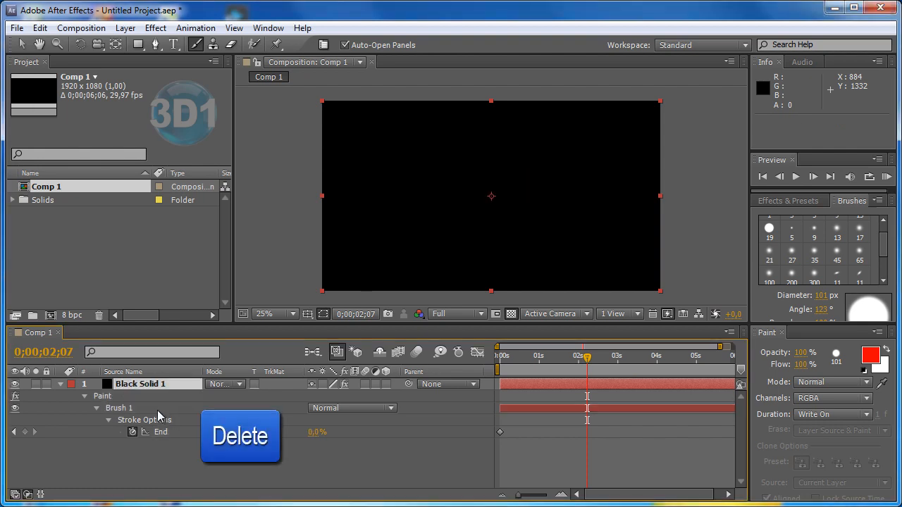
click(103, 396)
key(Delete)
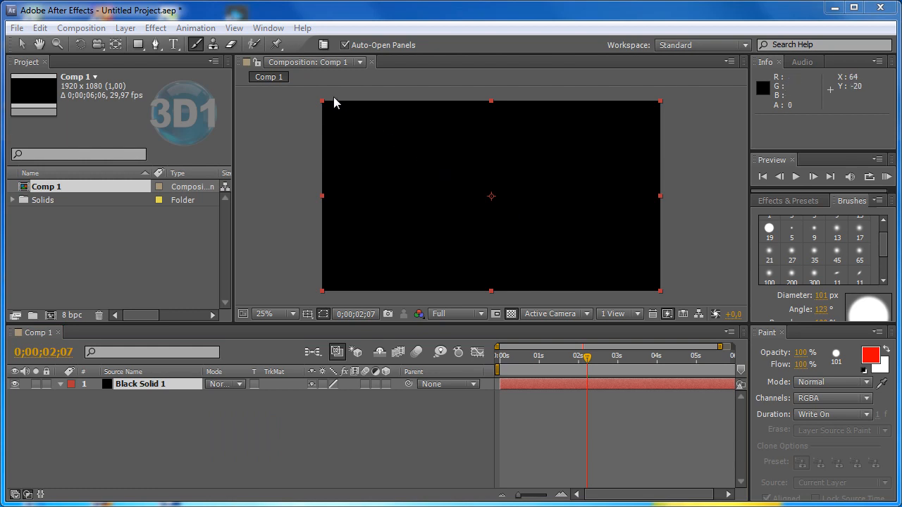
Open the empty black solid for painting and soften the brush to 97% roundness and 20% hardness.
double_click(356, 126)
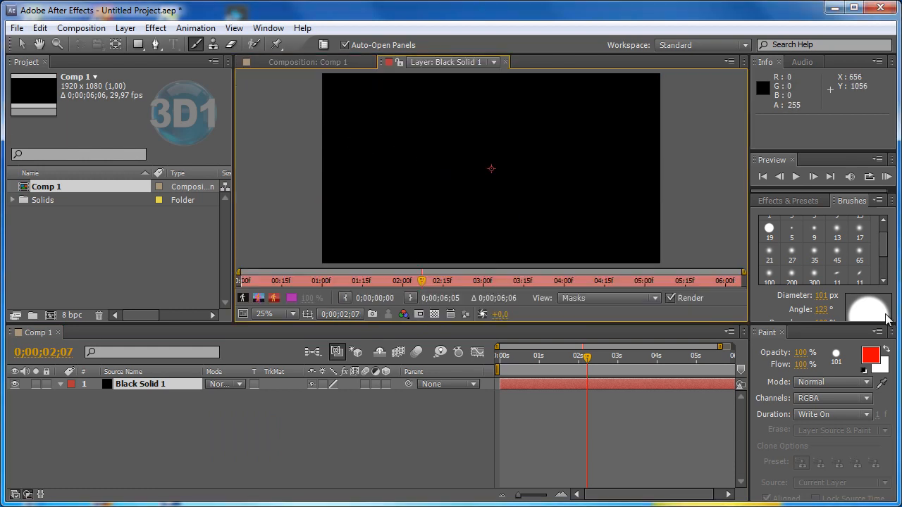
drag(832, 322, 835, 385)
mouse_move(823, 324)
mouse_down()
mouse_move(828, 334)
mouse_move(773, 343)
mouse_up()
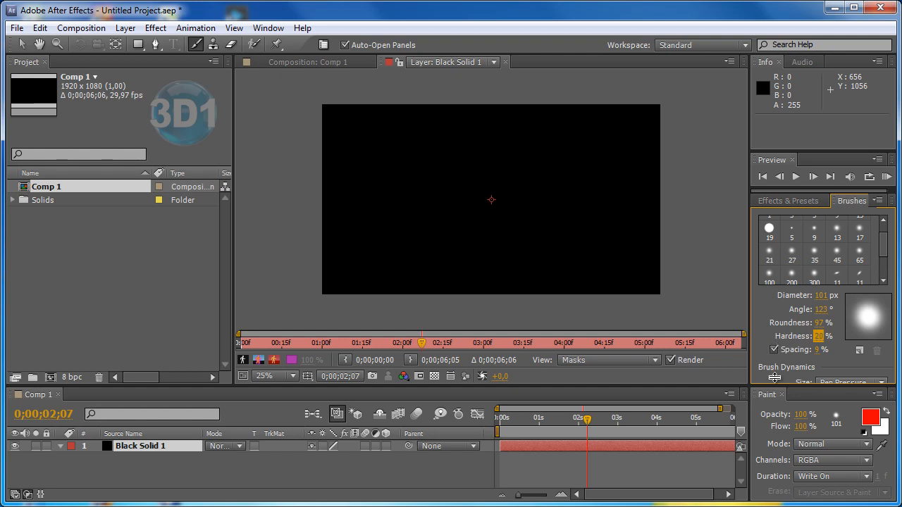
Paint two roughly horizontal strokes, one above the other, and preview them drawing on in the composition up to 0;00;03;01.
drag(373, 178, 572, 138)
drag(391, 208, 616, 191)
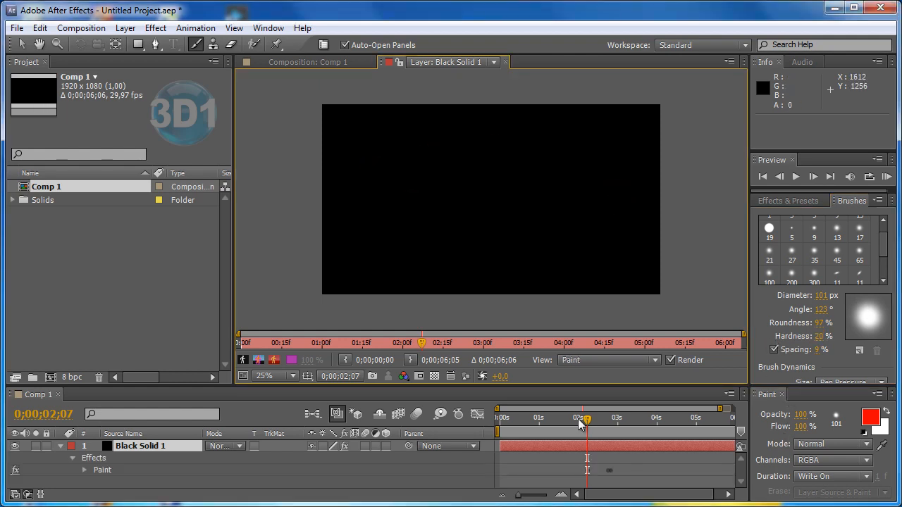
click(504, 62)
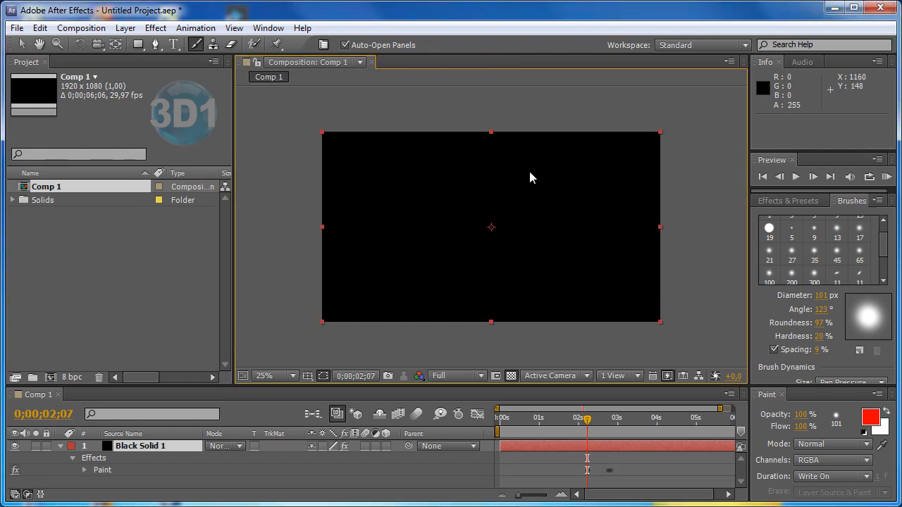
click(587, 421)
drag(587, 422, 617, 428)
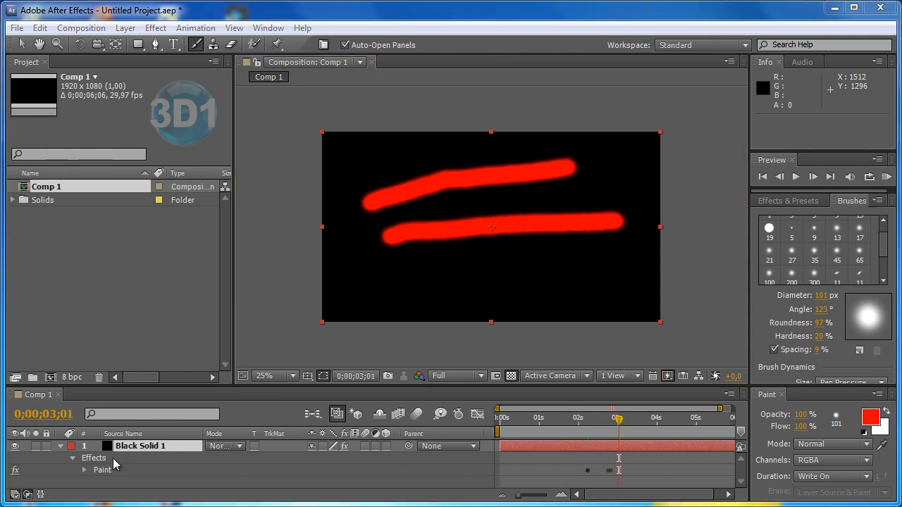
Enlarge the timeline area and reveal the keyframed End properties of both Brush 1 and Brush 2.
click(83, 471)
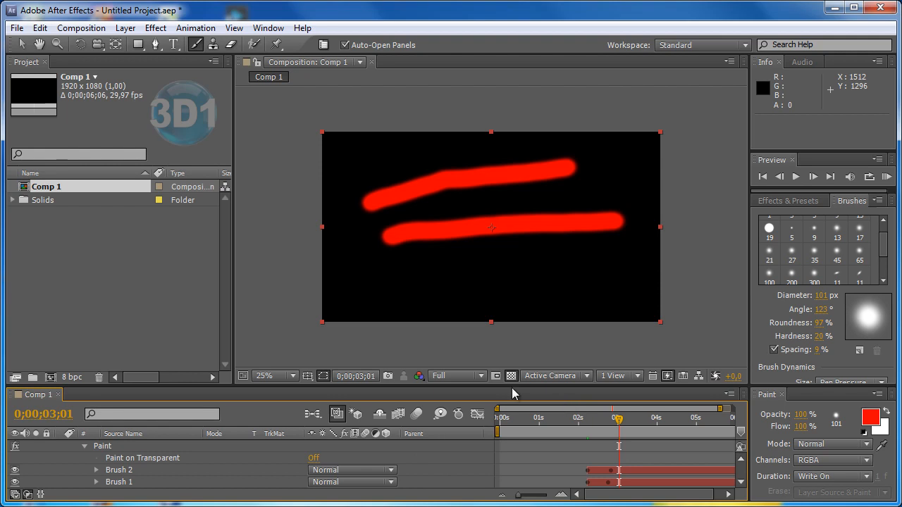
drag(476, 385, 478, 327)
click(130, 435)
shift+click(124, 446)
key(u)
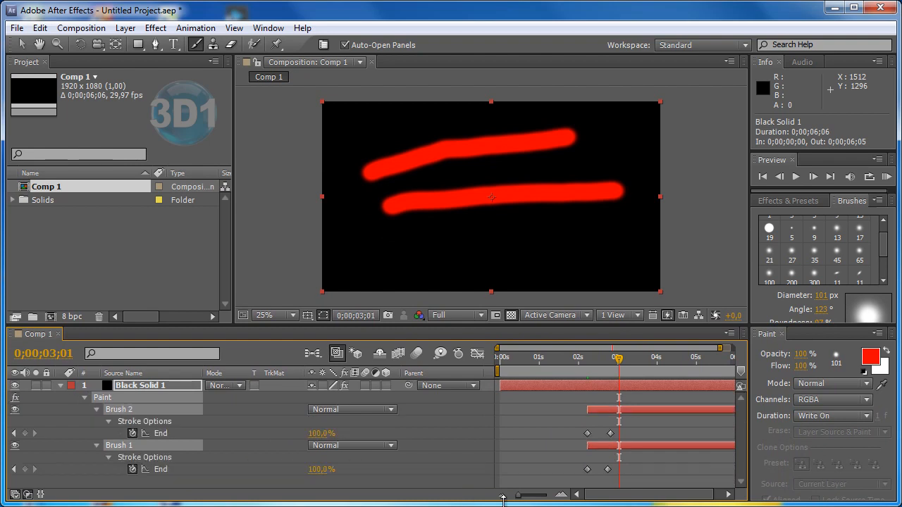
Stagger the End keyframes so Brush 2 starts drawing after Brush 1 finishes, preview at 0;00;03;15 and select Brush 2.
mouse_move(626, 436)
mouse_down()
mouse_move(572, 442)
mouse_move(678, 434)
mouse_move(641, 437)
mouse_up()
drag(608, 469, 625, 469)
drag(653, 429, 592, 442)
drag(616, 433, 625, 434)
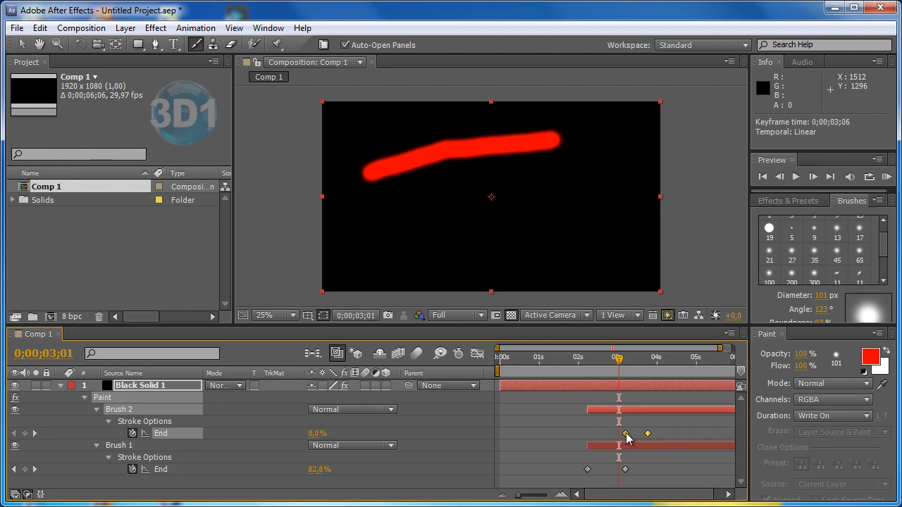
mouse_move(619, 360)
mouse_down()
mouse_move(553, 371)
mouse_move(661, 372)
mouse_move(534, 373)
mouse_move(670, 373)
mouse_move(604, 373)
mouse_move(647, 379)
mouse_move(621, 375)
mouse_up()
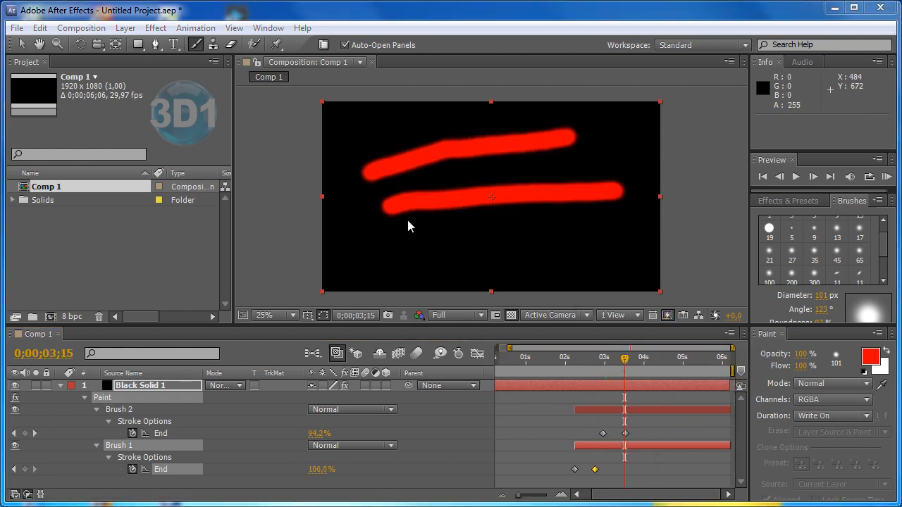
click(121, 409)
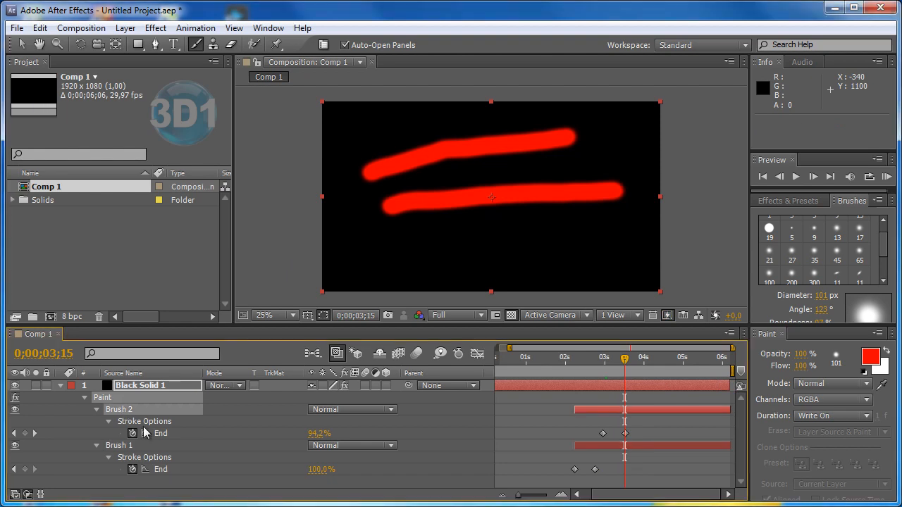
Delete both brush strokes from the black solid and paint a red zigzag stroke with Single Frame duration at 0;00;03;15.
ctrl+click(124, 446)
key(Delete)
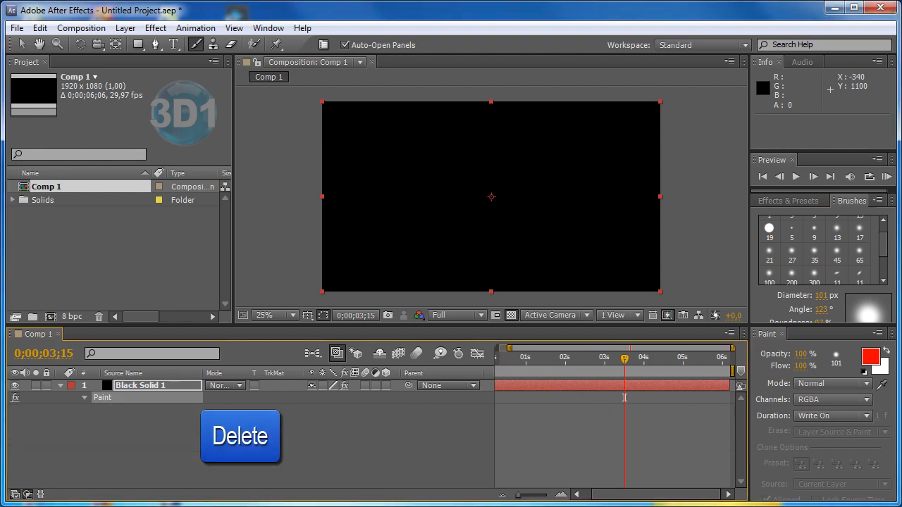
double_click(403, 158)
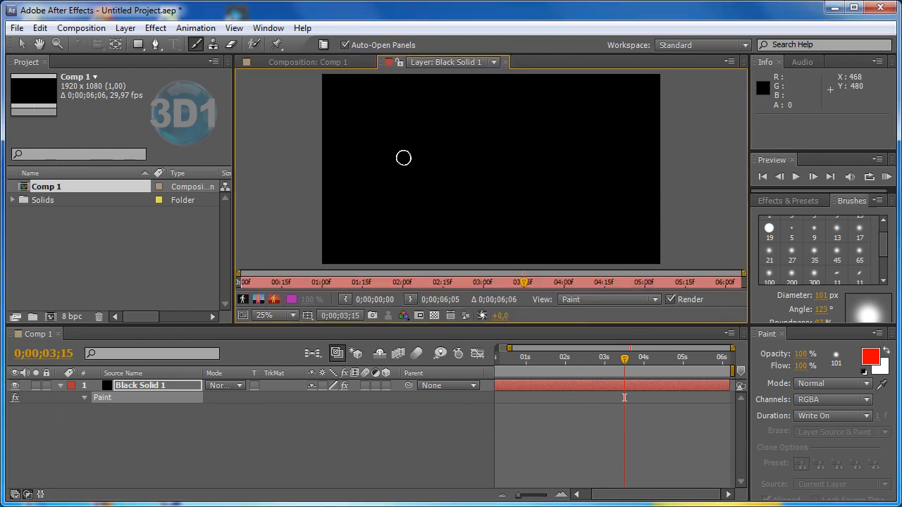
click(840, 414)
click(838, 463)
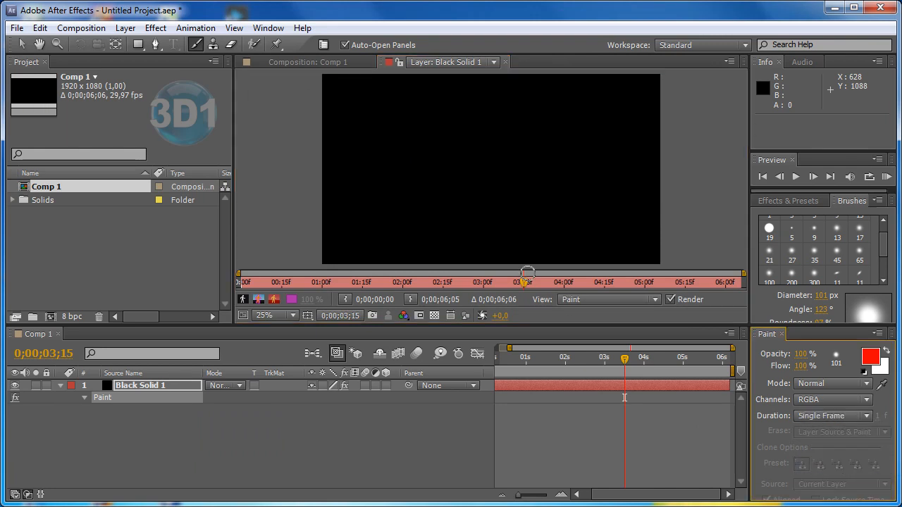
mouse_move(424, 151)
mouse_down()
mouse_move(487, 202)
mouse_move(537, 222)
mouse_up()
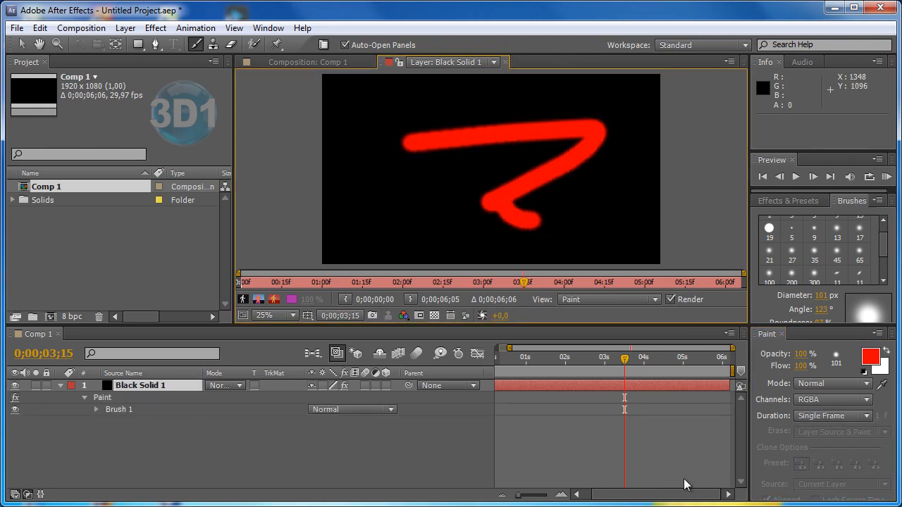
click(504, 62)
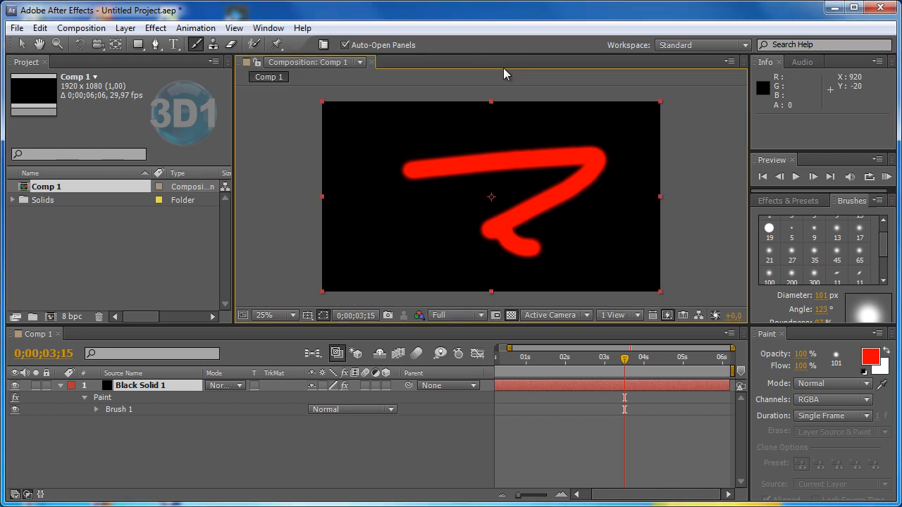
Examine how long the Single Frame stroke lasts by stepping between 0;00;03;14 and 0;00;03;15 with Brush 1 expanded in the timeline.
mouse_move(623, 363)
mouse_down()
mouse_move(586, 363)
mouse_move(632, 362)
mouse_move(625, 371)
mouse_up()
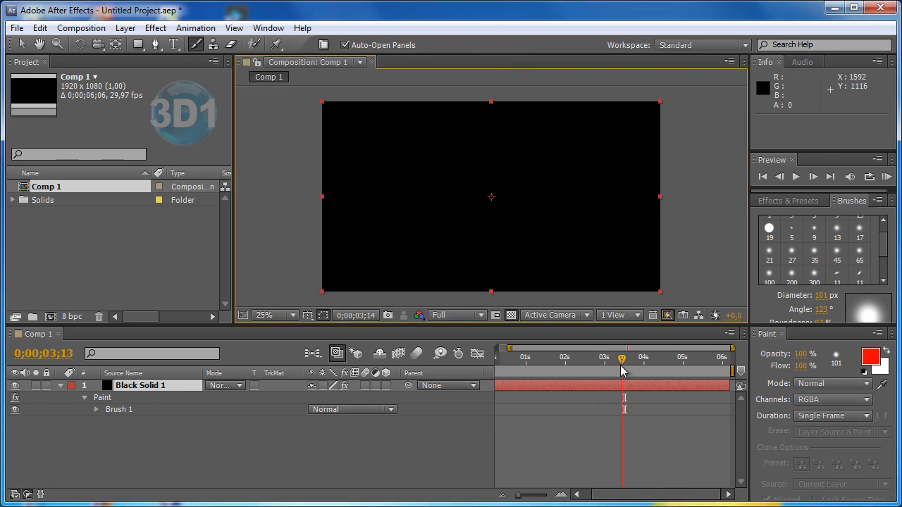
click(97, 410)
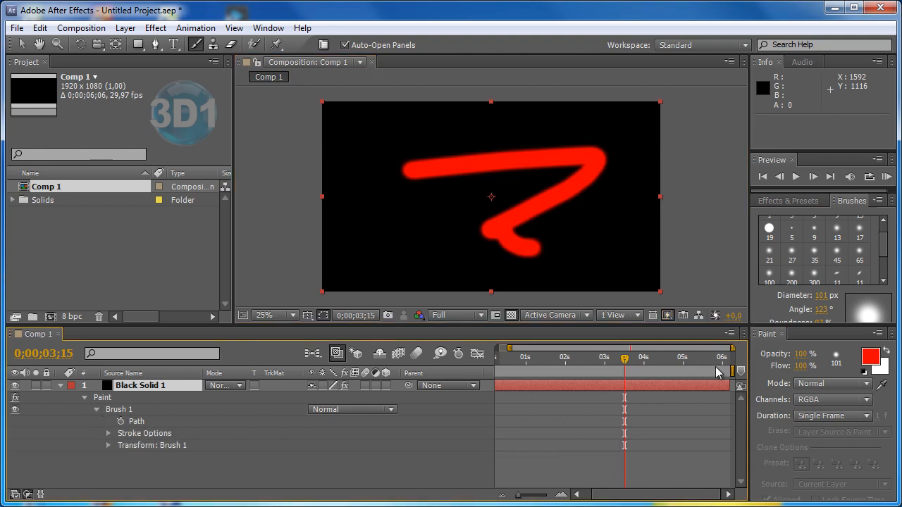
drag(733, 348, 675, 348)
mouse_move(508, 348)
mouse_down()
mouse_move(601, 348)
mouse_move(576, 361)
mouse_move(591, 360)
mouse_move(573, 361)
mouse_move(592, 360)
mouse_move(576, 363)
mouse_move(583, 360)
mouse_up()
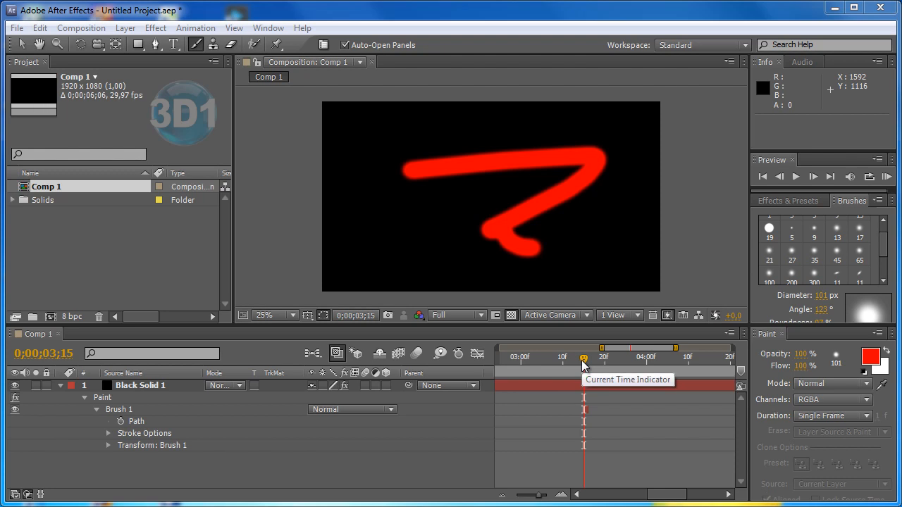
click(838, 417)
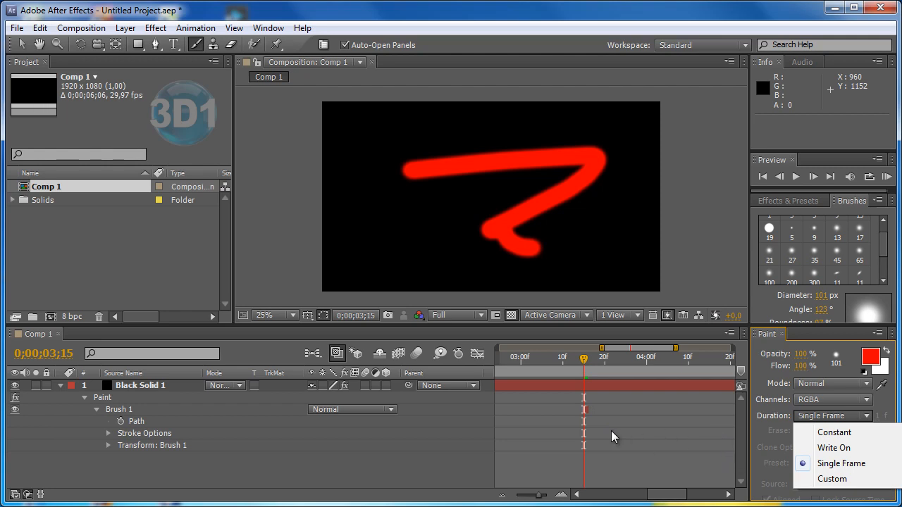
drag(584, 364, 579, 363)
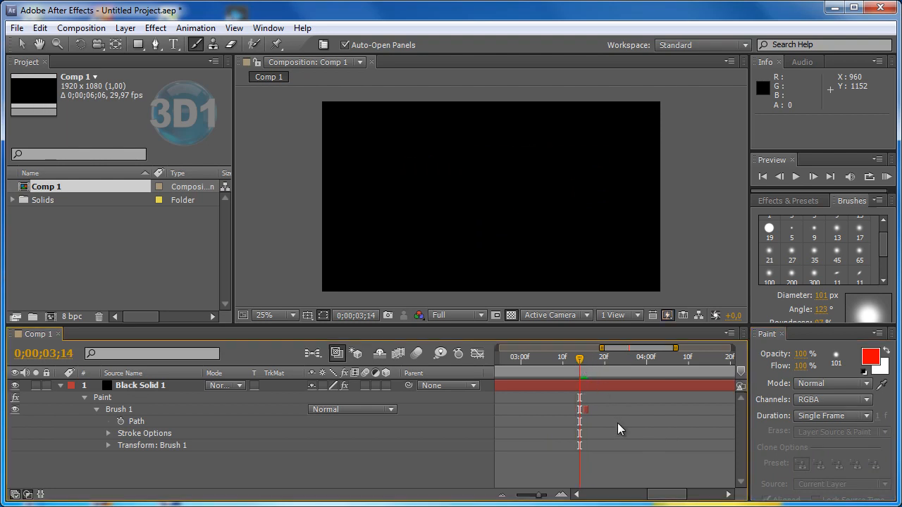
key(Page_Down)
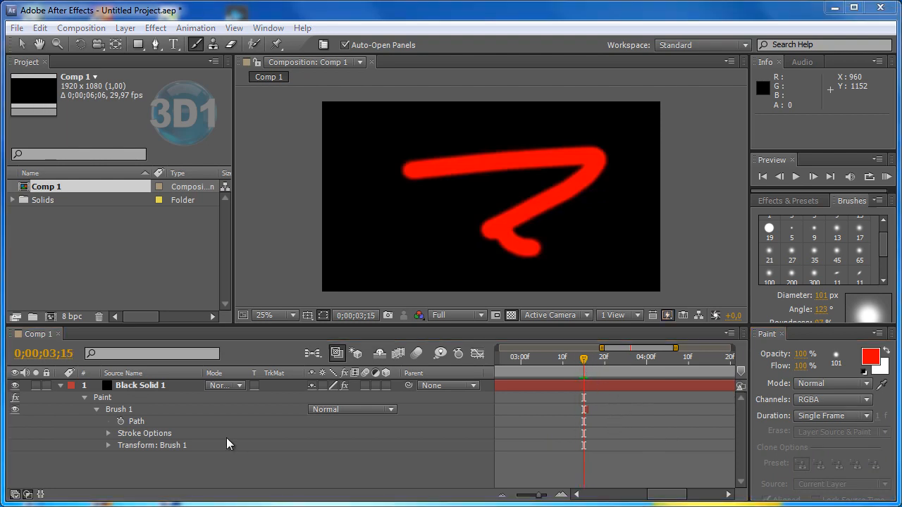
Delete the Paint effect from the black solid and set the brush duration to Custom with 90 frames.
click(98, 397)
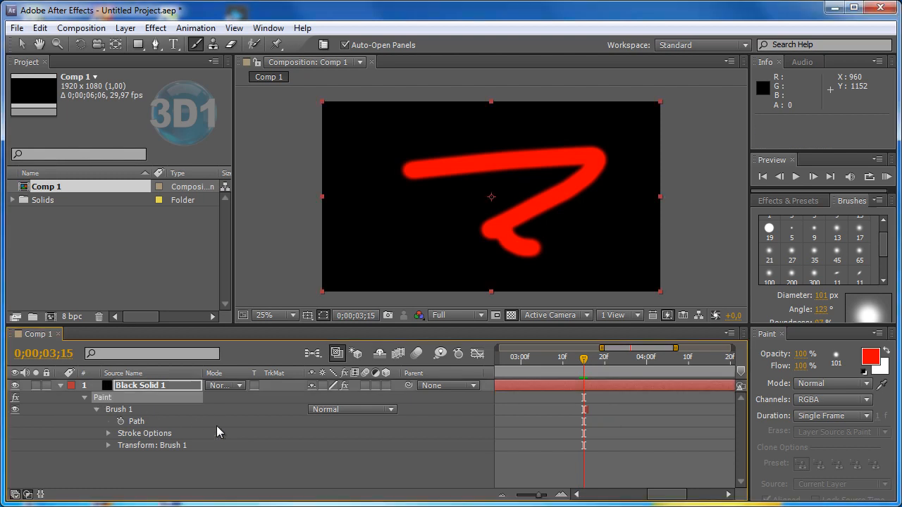
key(Delete)
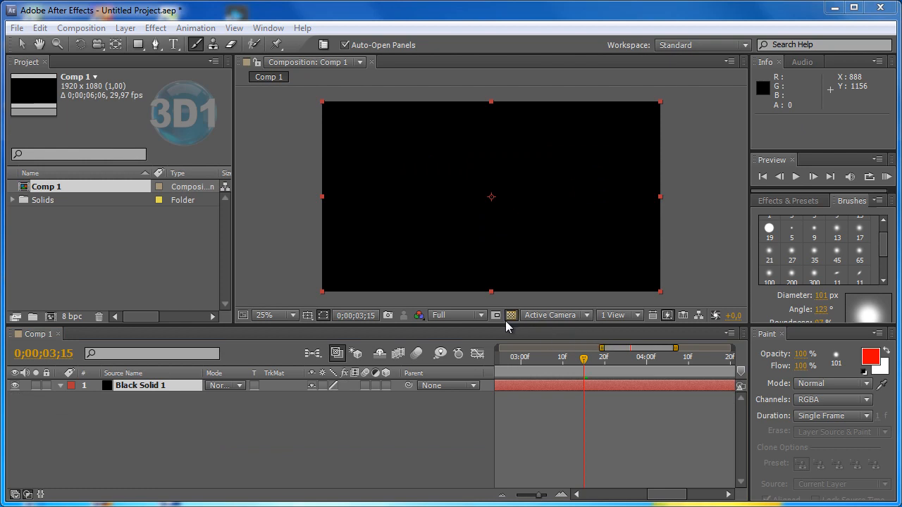
click(831, 416)
click(832, 479)
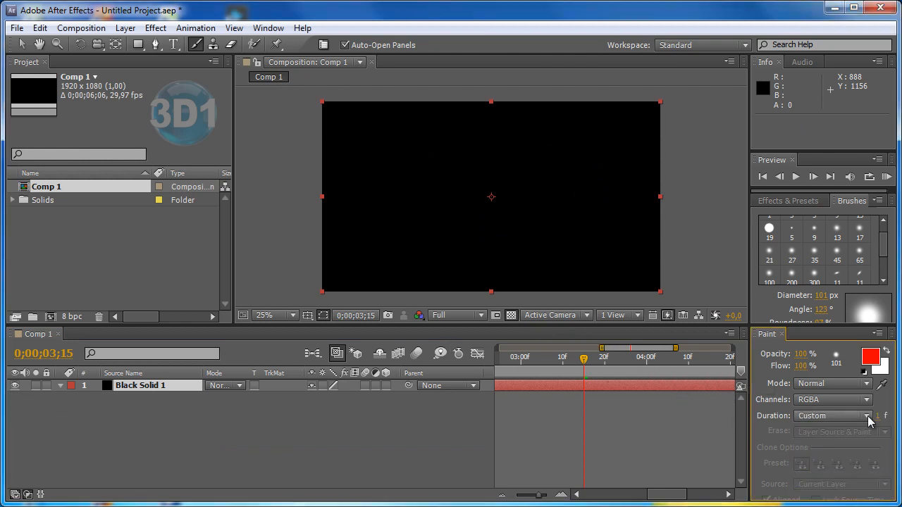
drag(877, 419, 901, 420)
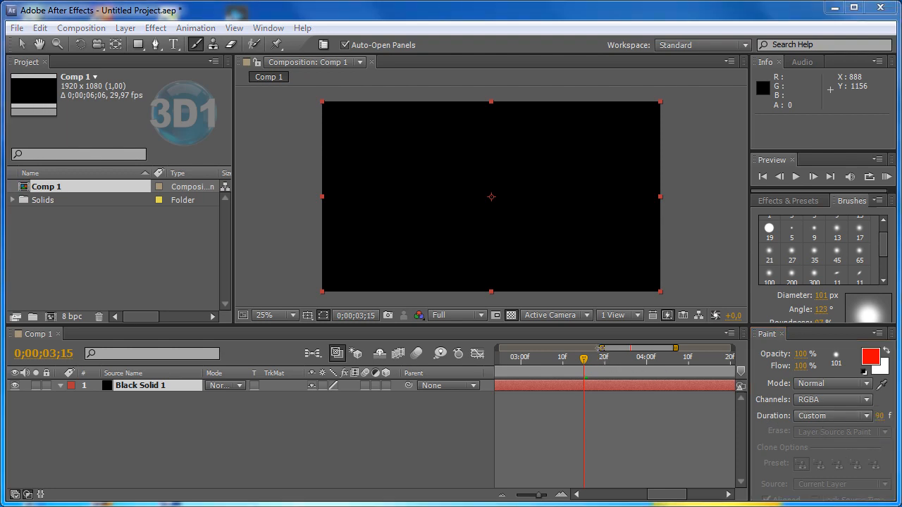
Show the composition's whole time range in the timeline and move the current time to 0;00;01;07.
drag(601, 348, 493, 362)
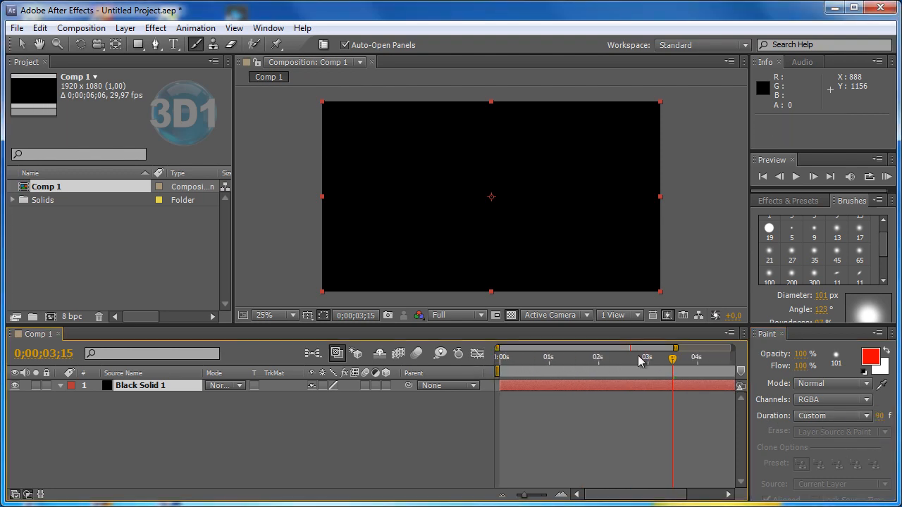
drag(678, 348, 732, 348)
drag(634, 359, 547, 372)
Change the brush's foreground color to bright green (00FF24).
click(870, 356)
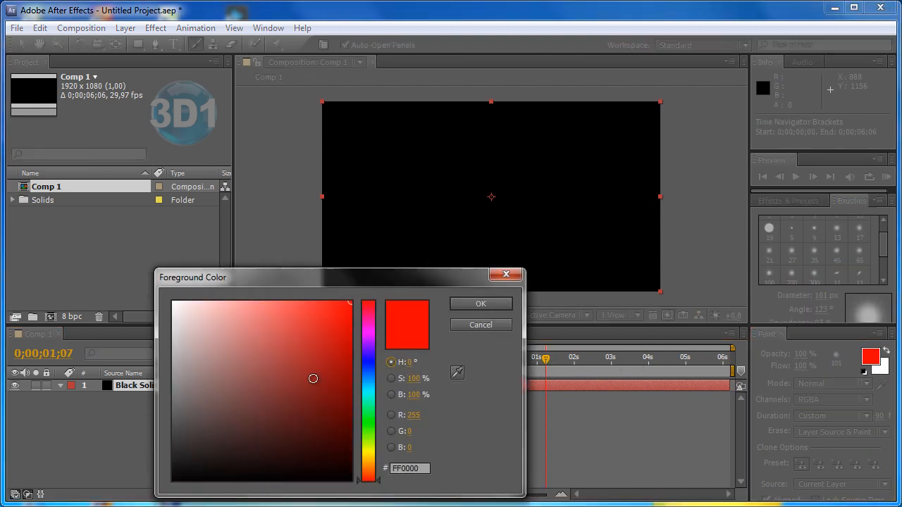
click(300, 399)
drag(383, 469, 386, 416)
drag(319, 393, 354, 299)
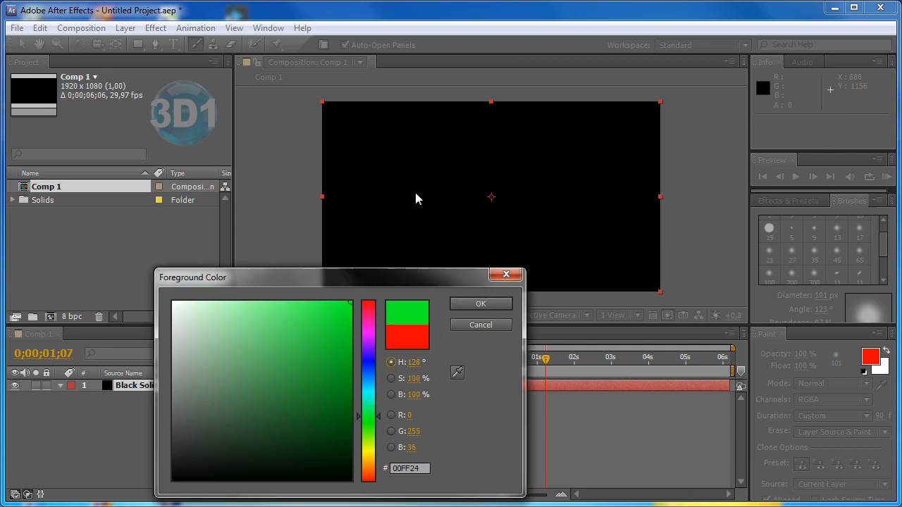
click(479, 305)
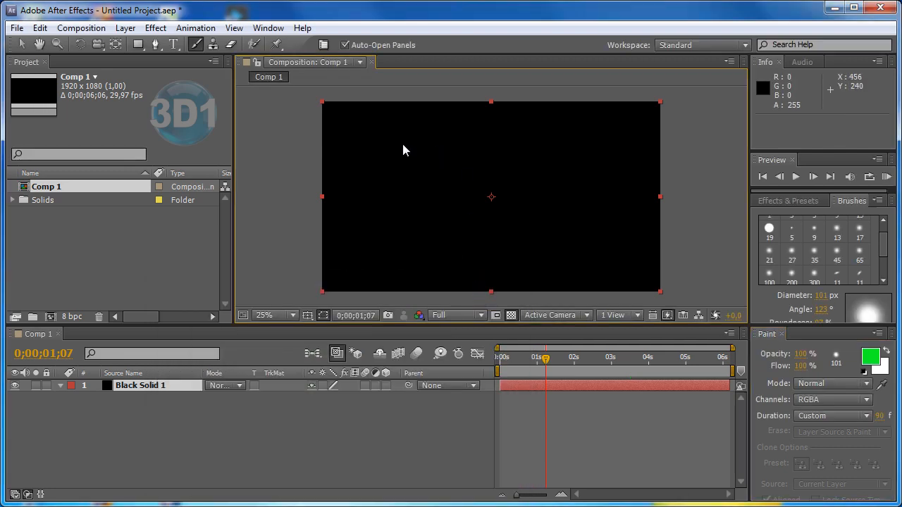
Paint a large green zigzag stroke on the black solid, preview it in the composition up to 0;00;02;21 and expand the Paint effect.
double_click(403, 149)
mouse_move(365, 157)
mouse_down()
mouse_move(419, 183)
mouse_move(567, 189)
mouse_up()
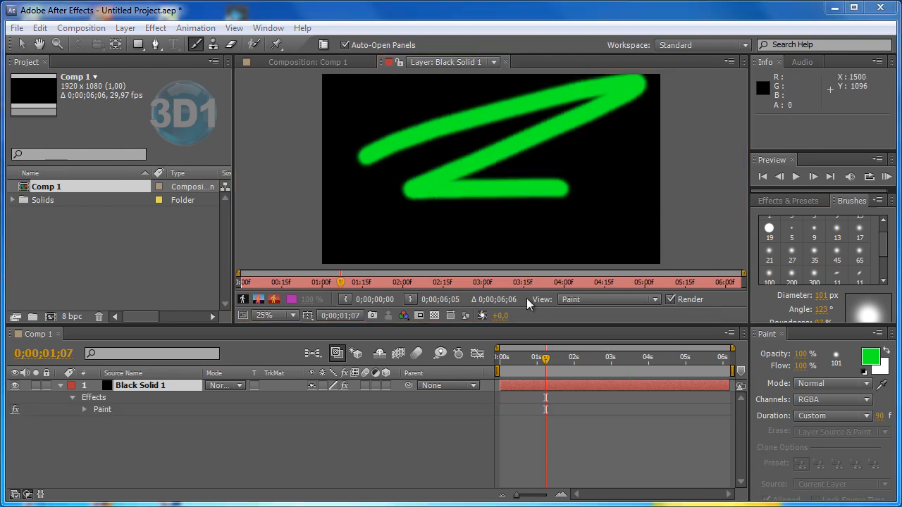
click(504, 62)
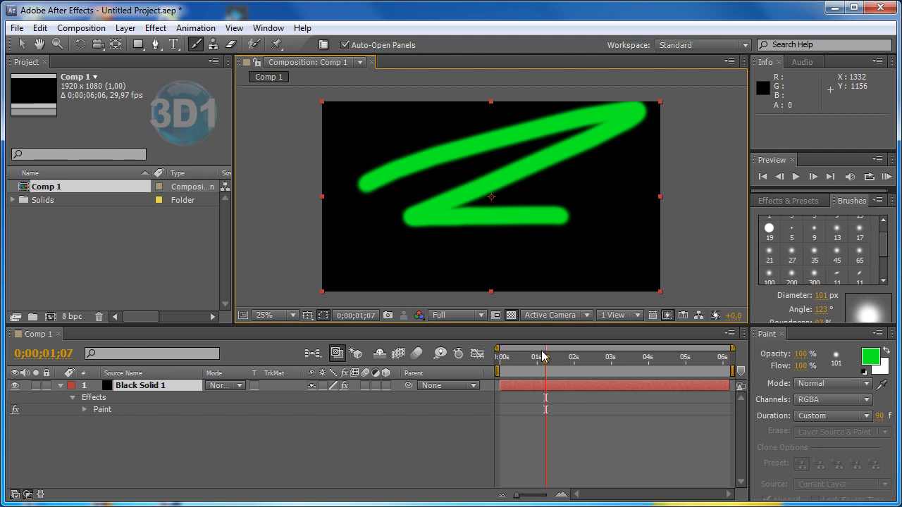
mouse_move(545, 361)
mouse_down()
mouse_move(519, 361)
mouse_move(622, 362)
mouse_move(552, 364)
mouse_move(614, 361)
mouse_move(569, 361)
mouse_move(599, 361)
mouse_up()
click(84, 409)
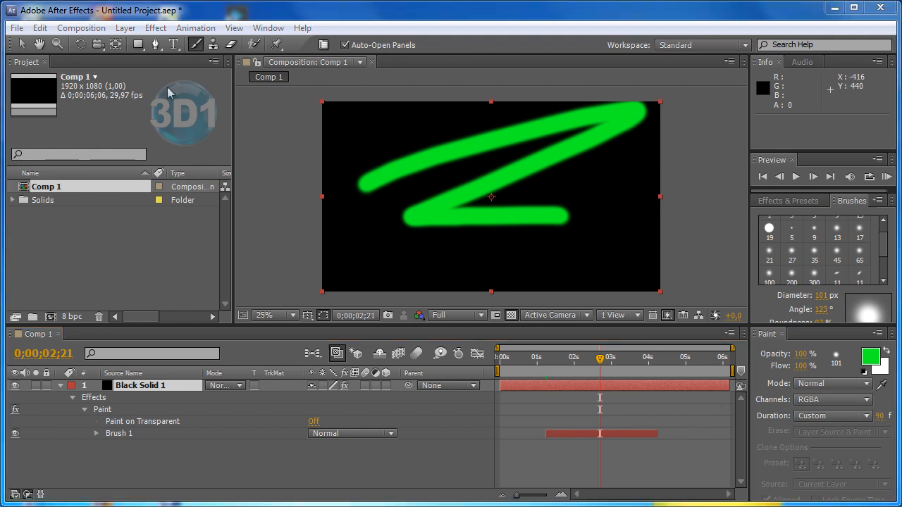
Create a new 1920 x 1080 px solid layer in dark blue (124778).
click(126, 29)
mouse_move(153, 45)
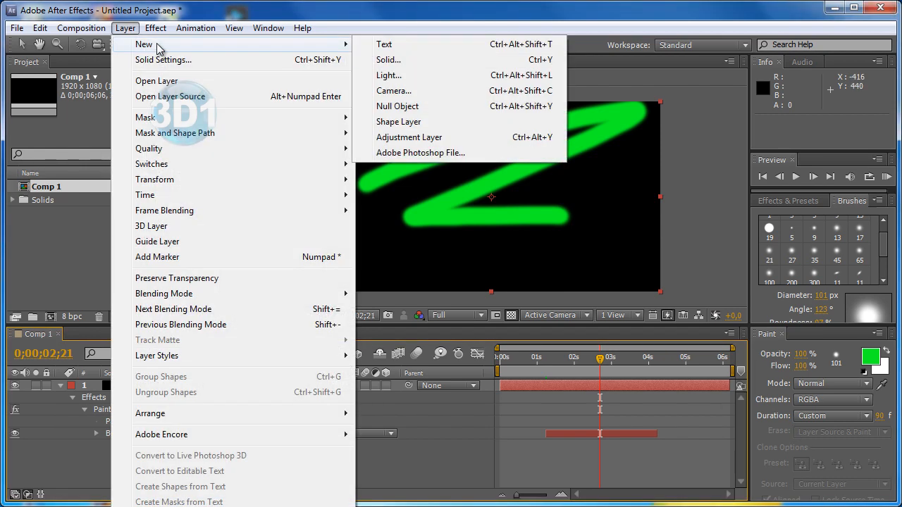
click(388, 60)
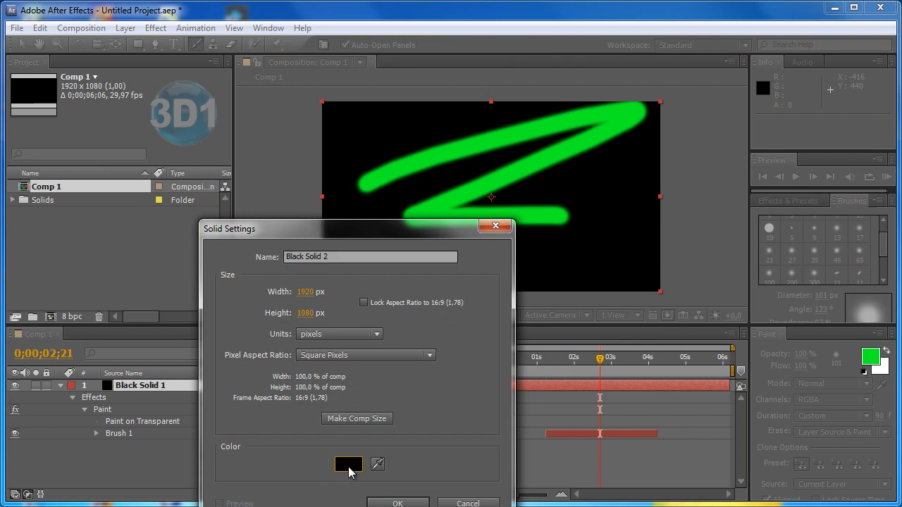
click(348, 465)
drag(385, 483, 381, 383)
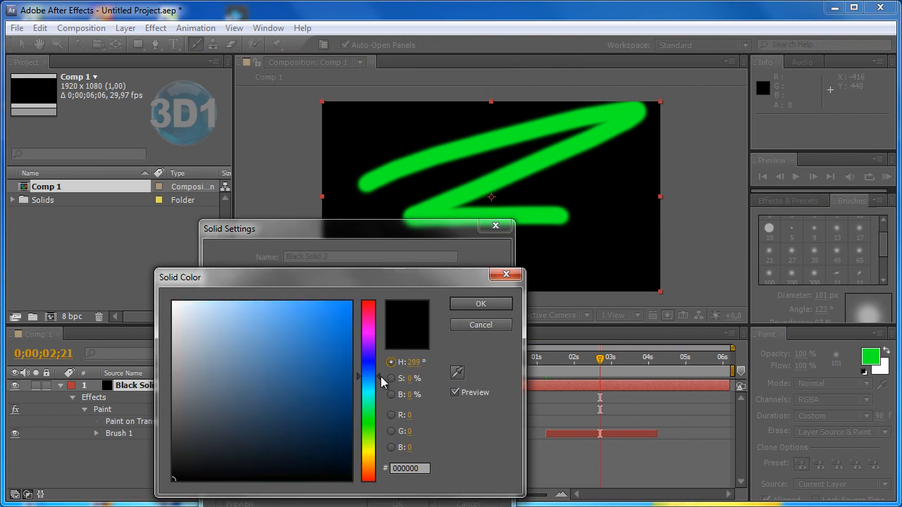
mouse_move(310, 400)
mouse_down()
mouse_move(318, 384)
mouse_move(324, 396)
mouse_up()
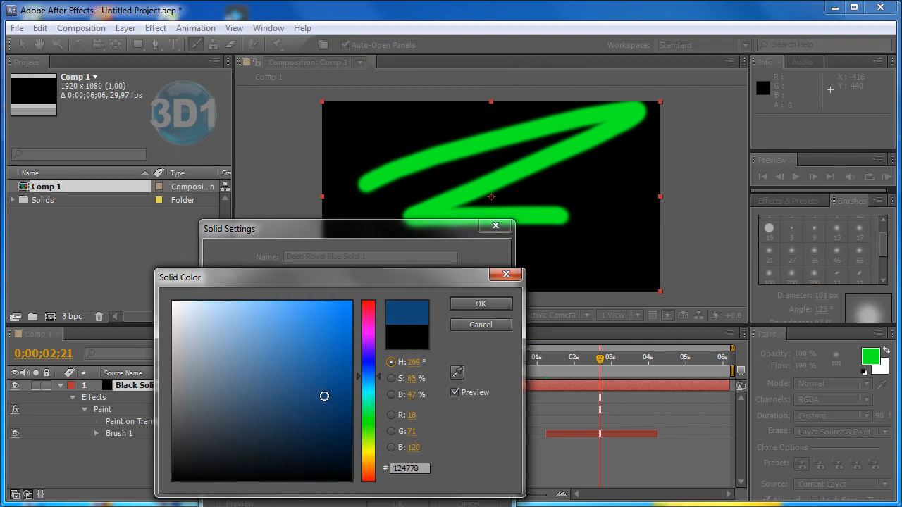
click(484, 303)
click(395, 502)
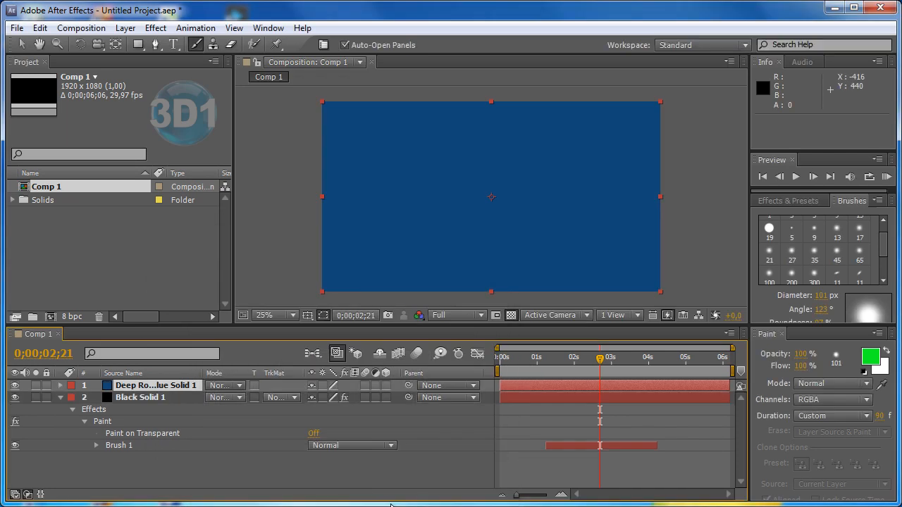
Draw a rectangular mask about 1000 x 480 px around the blue solid's center and open that solid for painting with the Brush tool.
click(140, 46)
drag(398, 157, 578, 241)
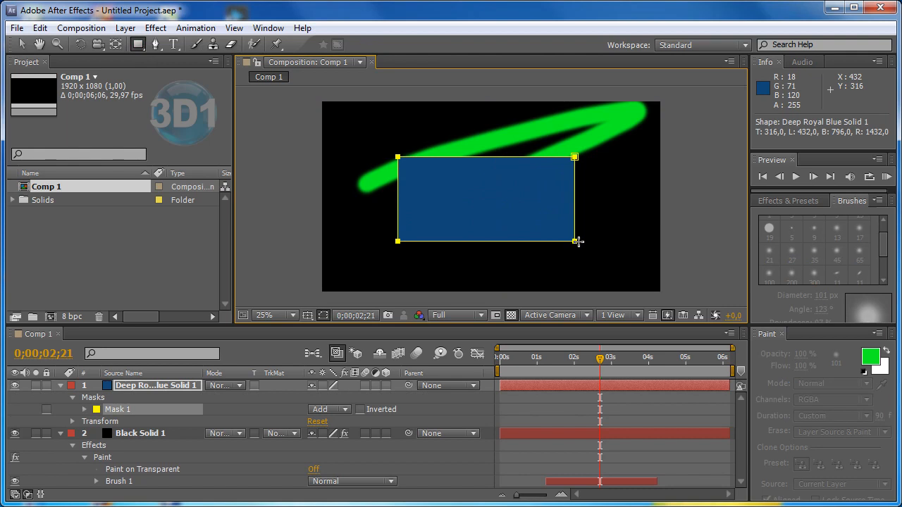
click(150, 386)
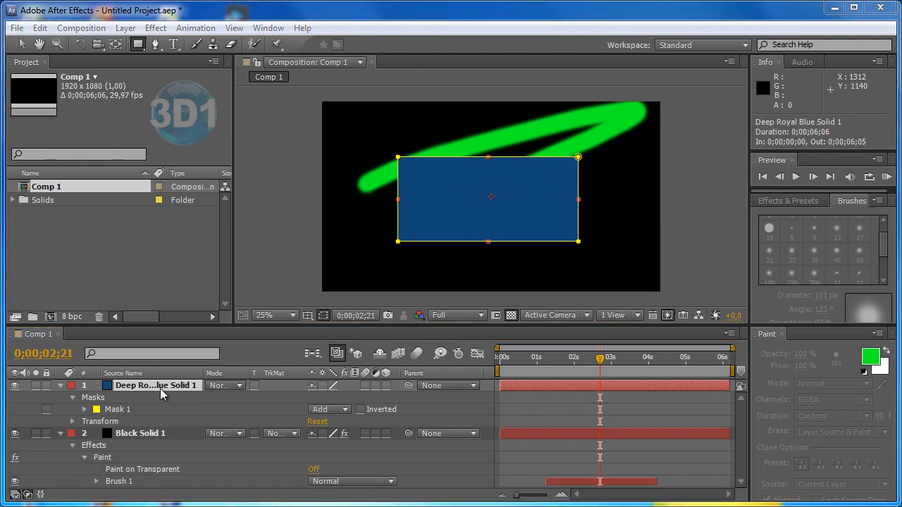
key(ctrl+b)
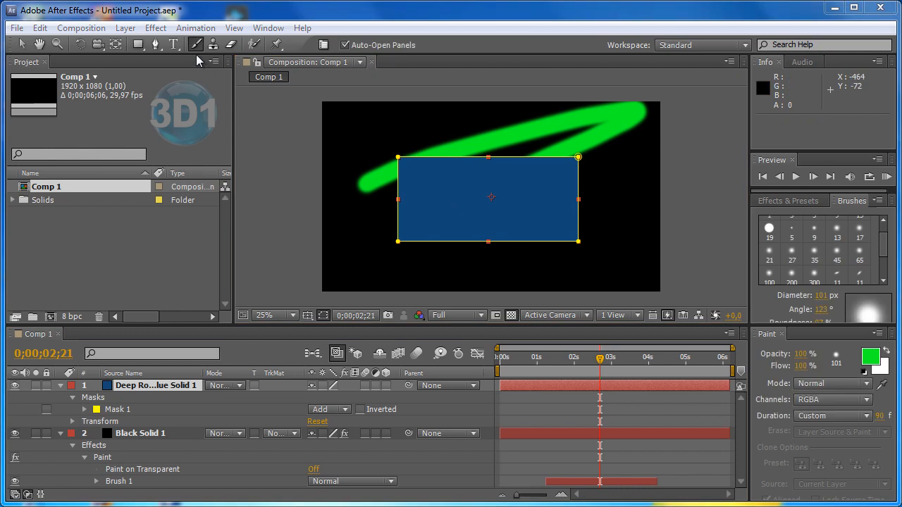
double_click(423, 189)
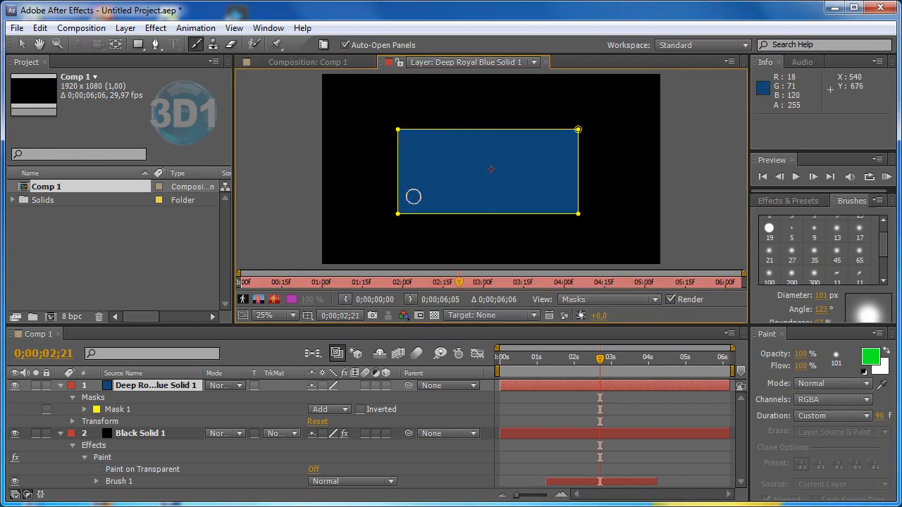
Set the brush's stroke duration to Constant and its foreground color to pure red (FF0000).
click(842, 416)
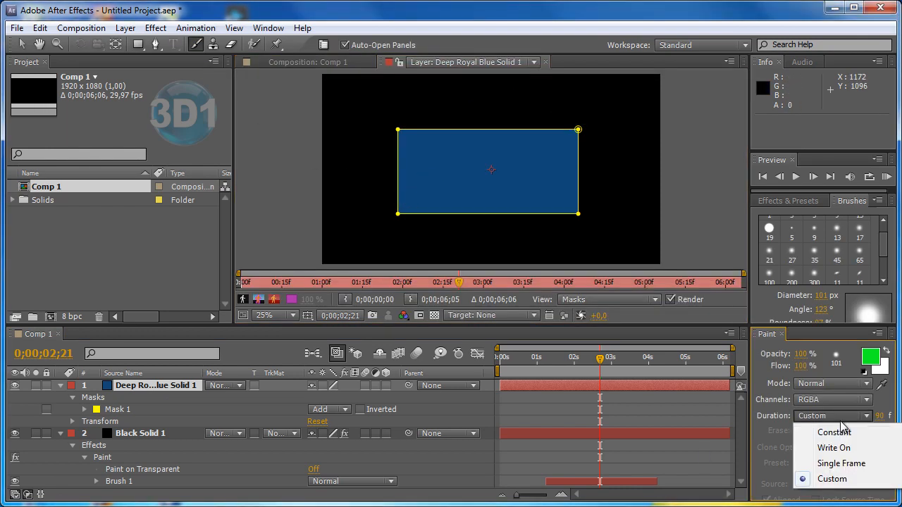
click(832, 375)
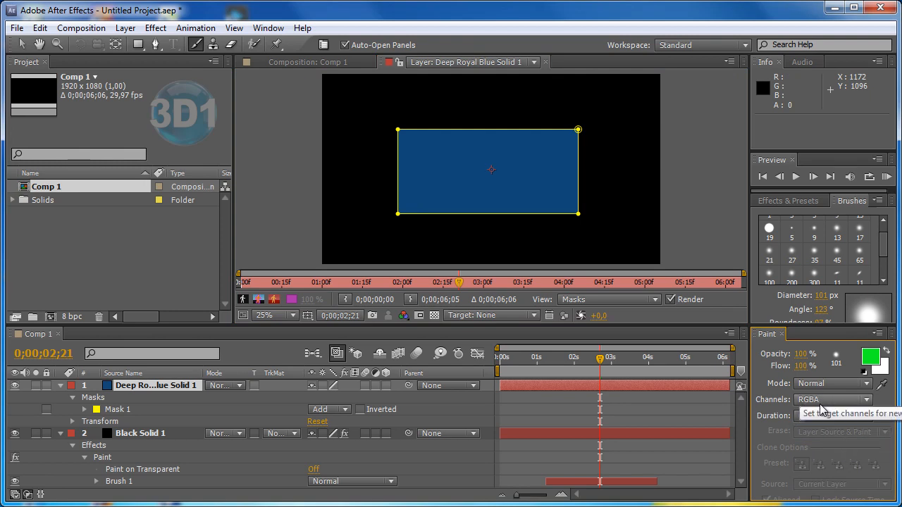
click(871, 357)
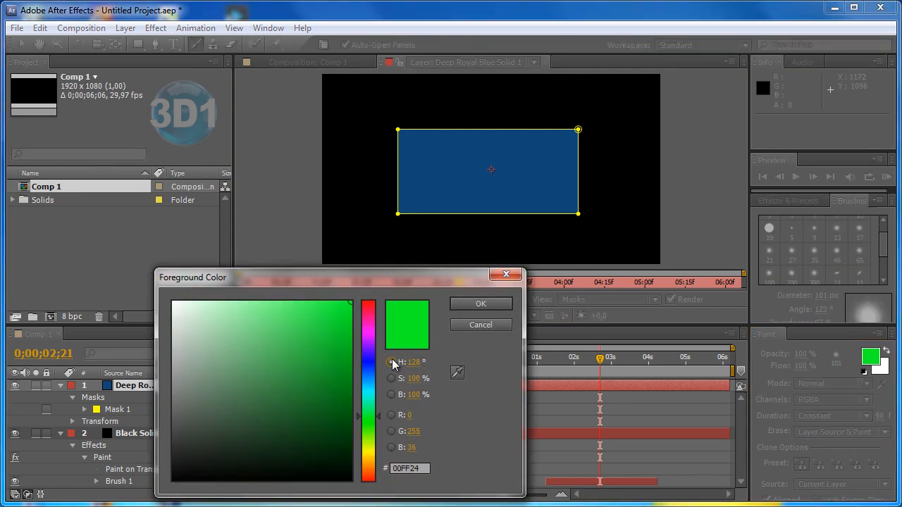
drag(379, 420, 375, 288)
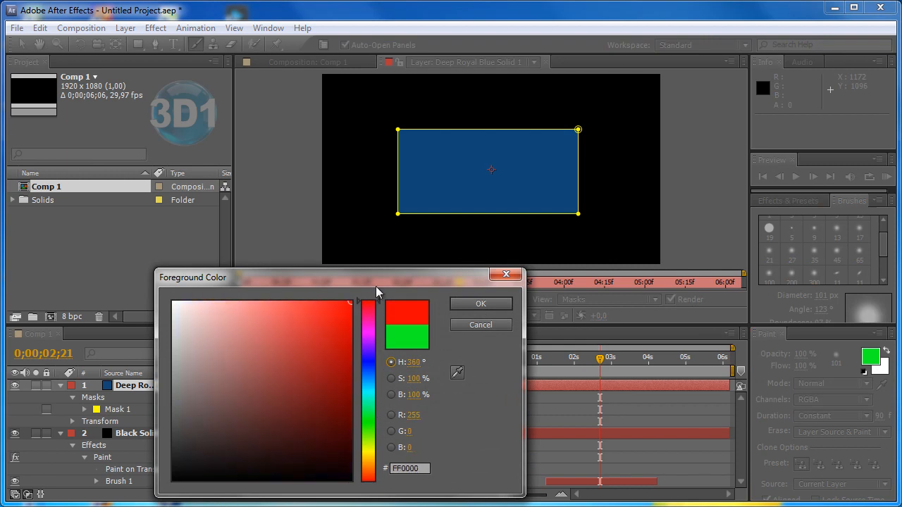
click(481, 303)
Paint a red diagonal stroke across the mask's upper-left corner in RGBA and a second one inside the blue area with the channels set to RGB.
mouse_move(370, 156)
mouse_down()
mouse_move(443, 120)
mouse_move(359, 169)
mouse_up()
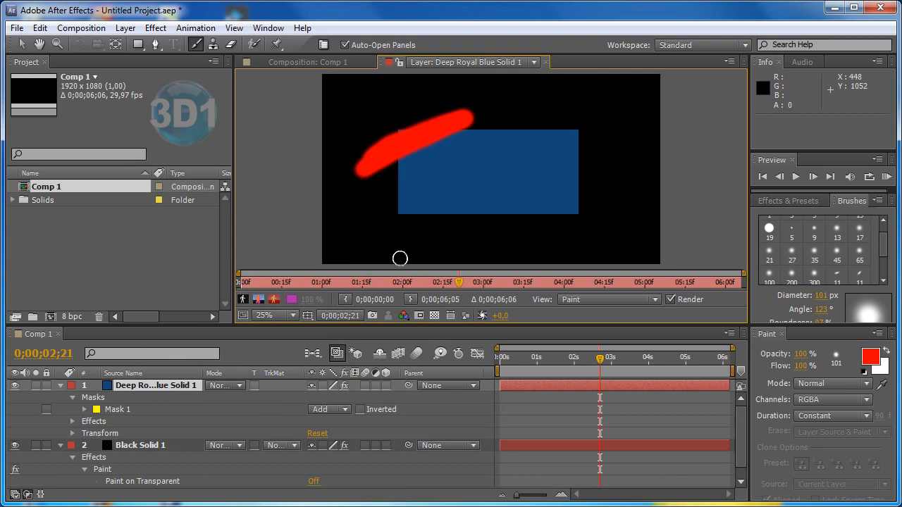
click(831, 399)
click(838, 431)
mouse_move(426, 168)
mouse_down()
mouse_move(527, 129)
mouse_move(428, 166)
mouse_up()
Paint a diagonal stroke through the lower blue area on the Alpha channel, and preview it in the composition at 0;00;03;23.
click(832, 399)
click(828, 446)
drag(458, 205, 610, 151)
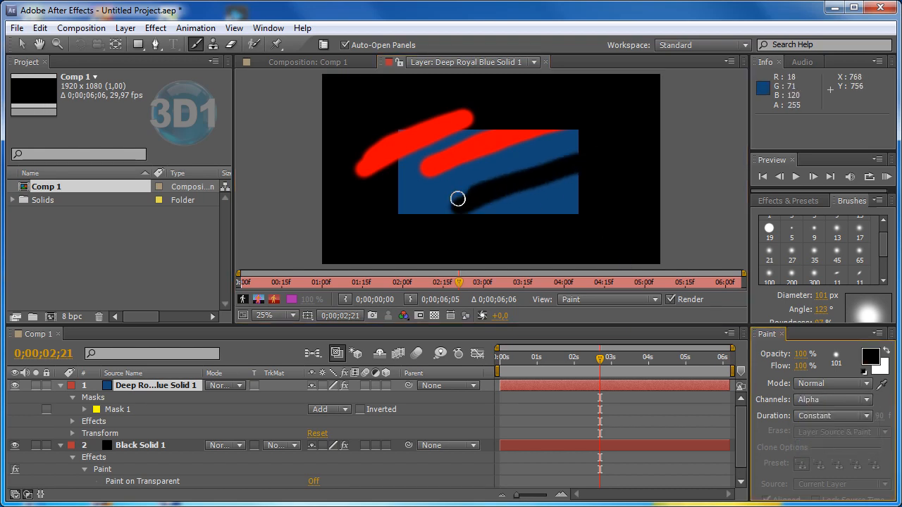
click(545, 62)
mouse_move(599, 362)
mouse_down()
mouse_move(519, 362)
mouse_move(639, 361)
mouse_up()
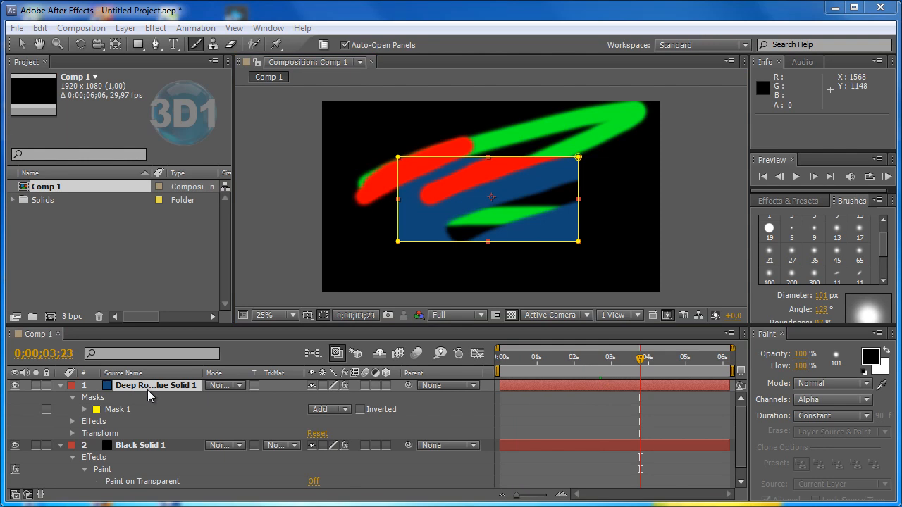
Move the painted blue solid around over the green zigzag with the Selection tool, leaving it slightly right of its original position.
click(21, 43)
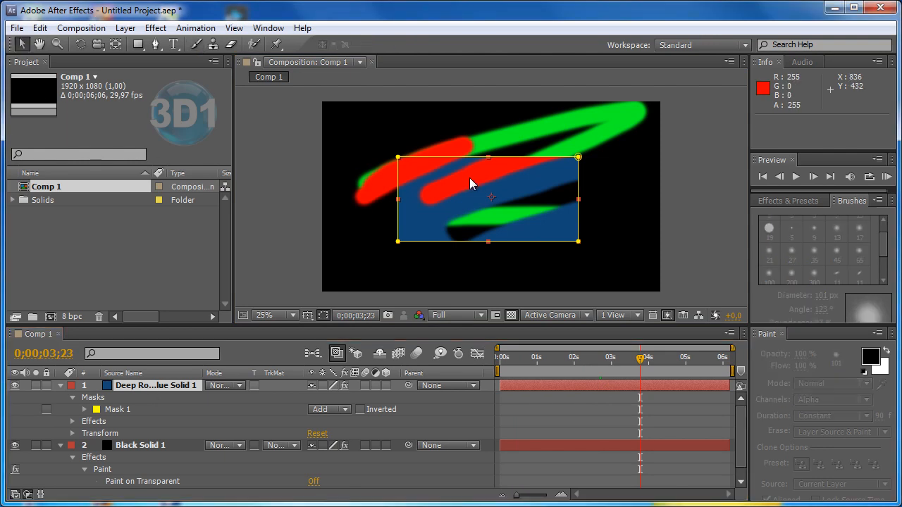
mouse_move(546, 176)
mouse_down()
mouse_move(532, 201)
mouse_move(589, 211)
mouse_move(562, 148)
mouse_move(505, 197)
mouse_move(591, 180)
mouse_move(537, 184)
mouse_up()
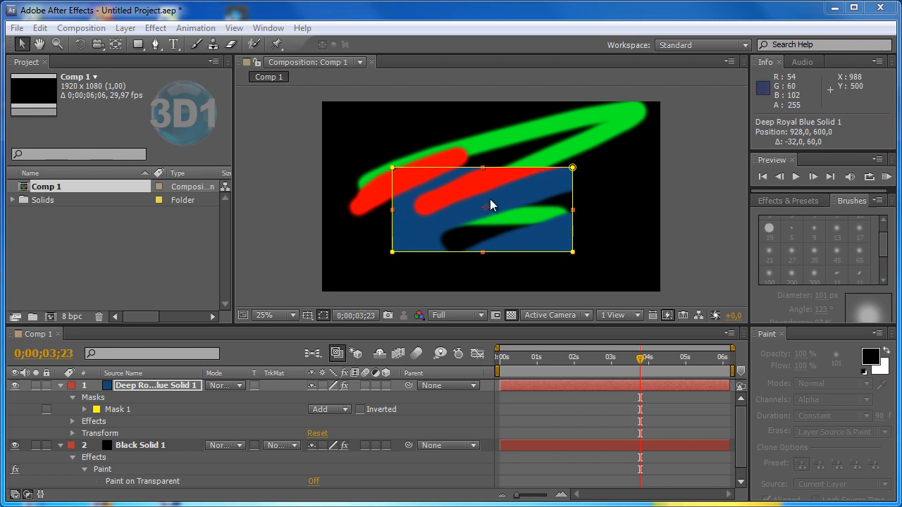
drag(533, 197, 550, 188)
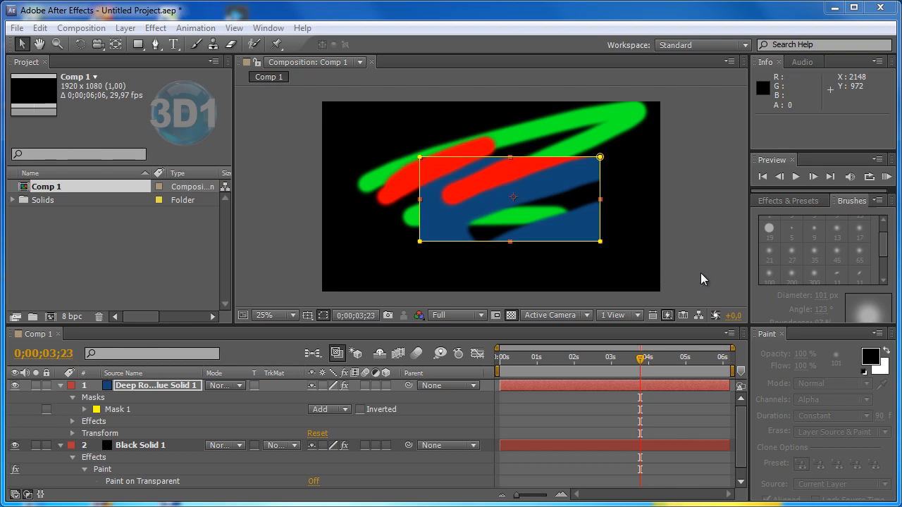
Reset the Standard workspace to its original layout and move the current time to 0;00;03;02.
click(706, 45)
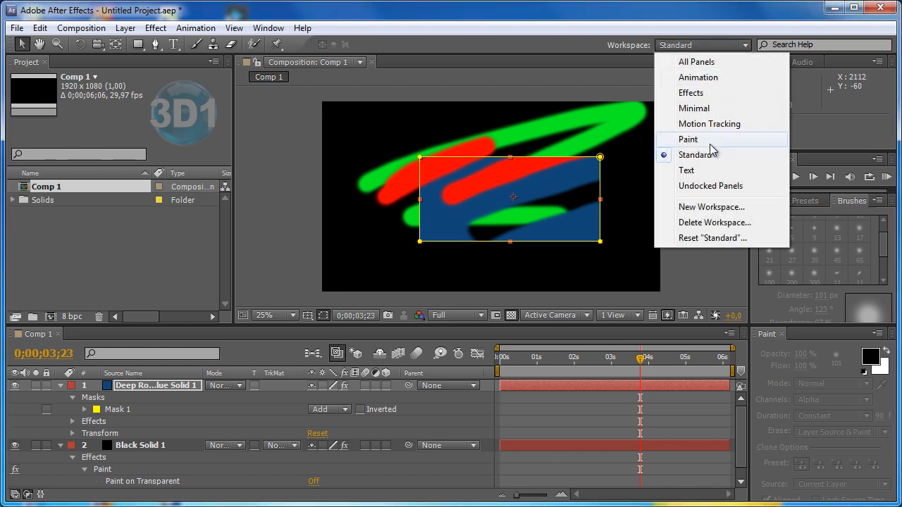
click(684, 237)
click(491, 279)
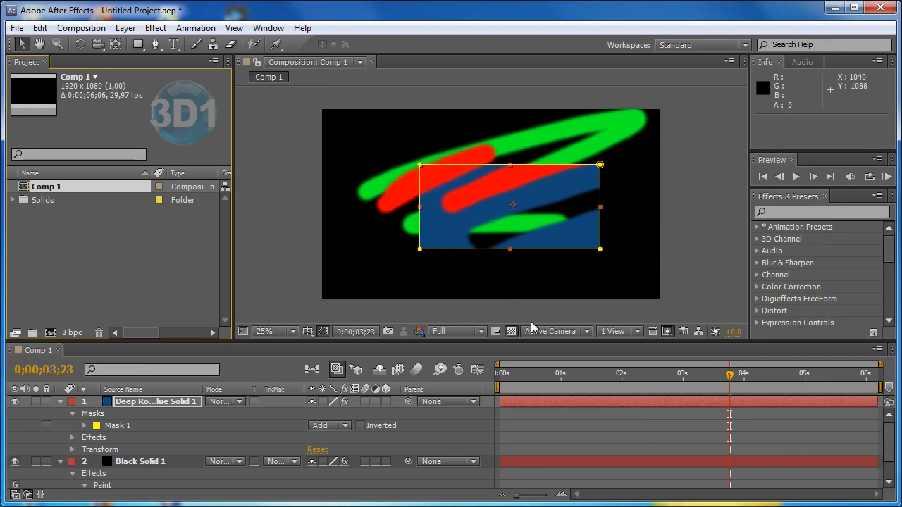
mouse_move(733, 376)
mouse_down()
mouse_move(584, 375)
mouse_move(760, 375)
mouse_move(686, 374)
mouse_up()
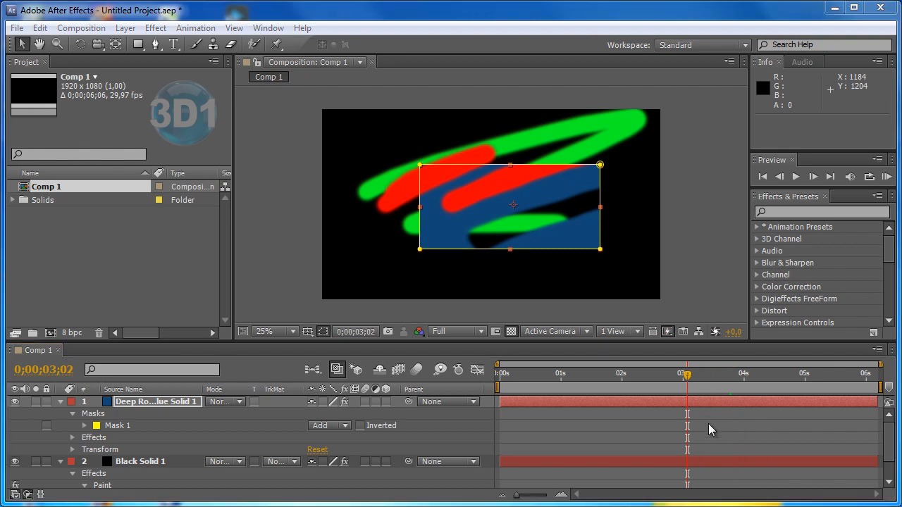